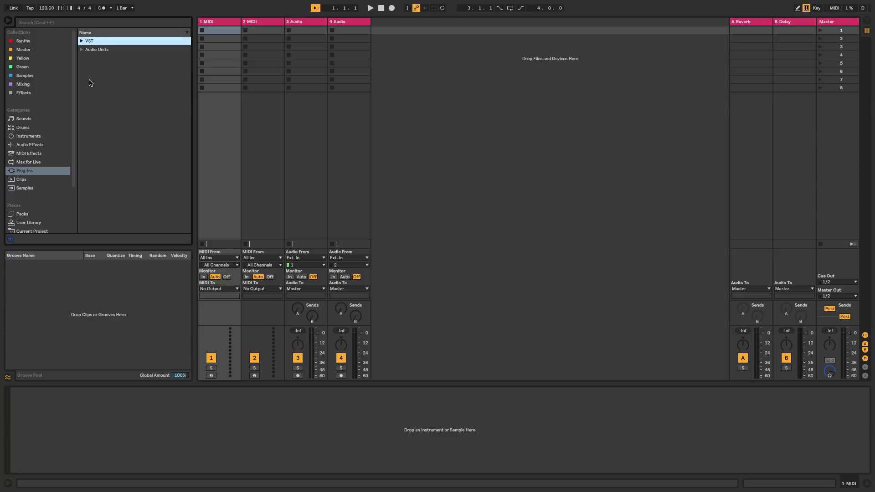
- Search the plug-ins for "kont" and load the Kontakt 5 8out VST onto the first MIDI track
left_click(58, 23)
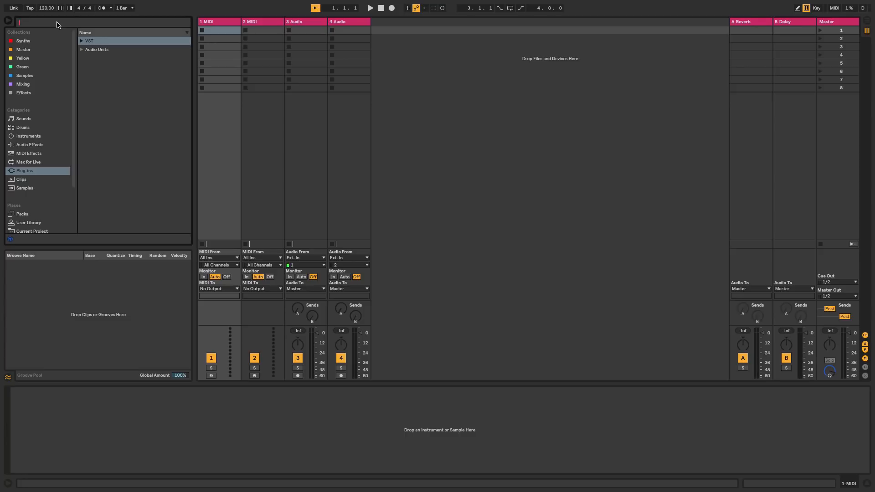
type("ko")
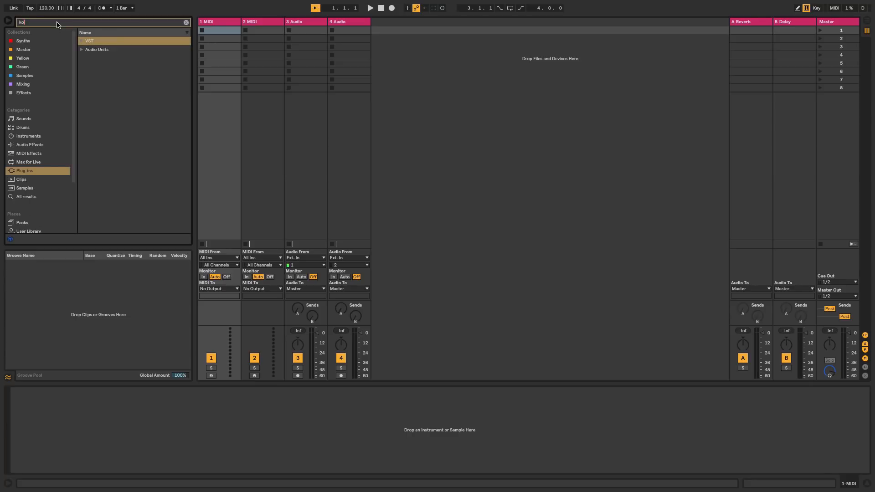
type("nt")
left_click(82, 41)
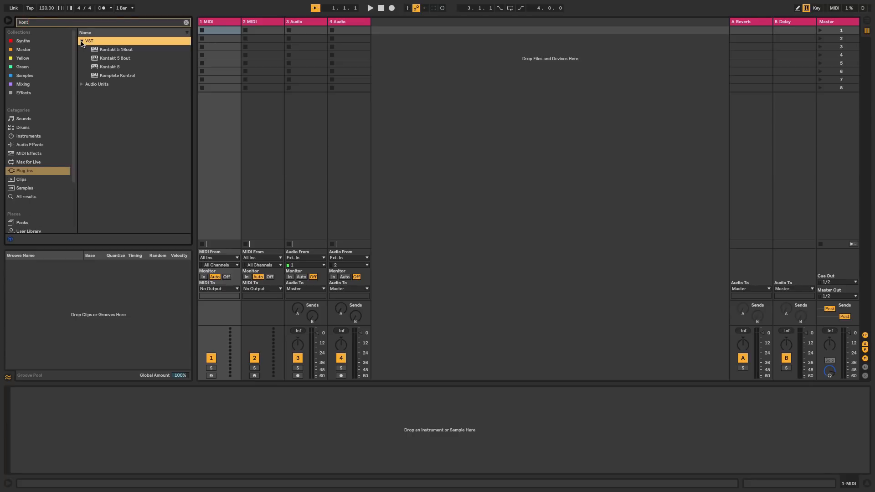
left_click(110, 59)
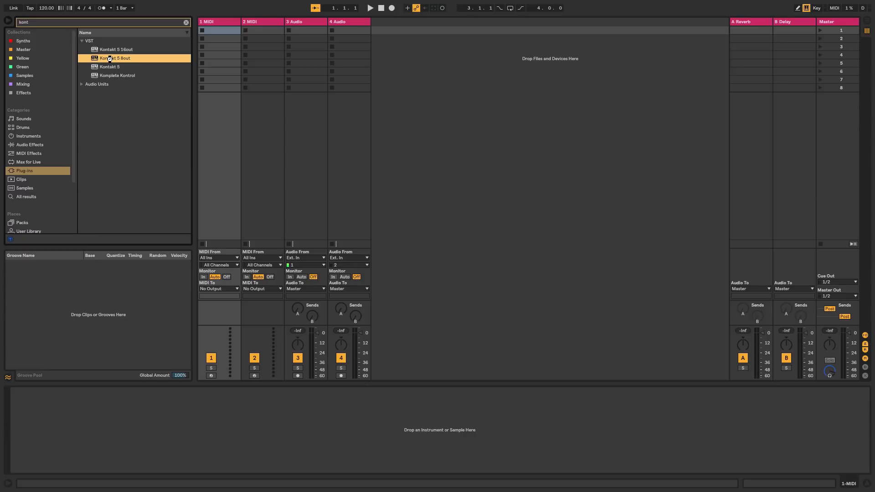
double_click(110, 59)
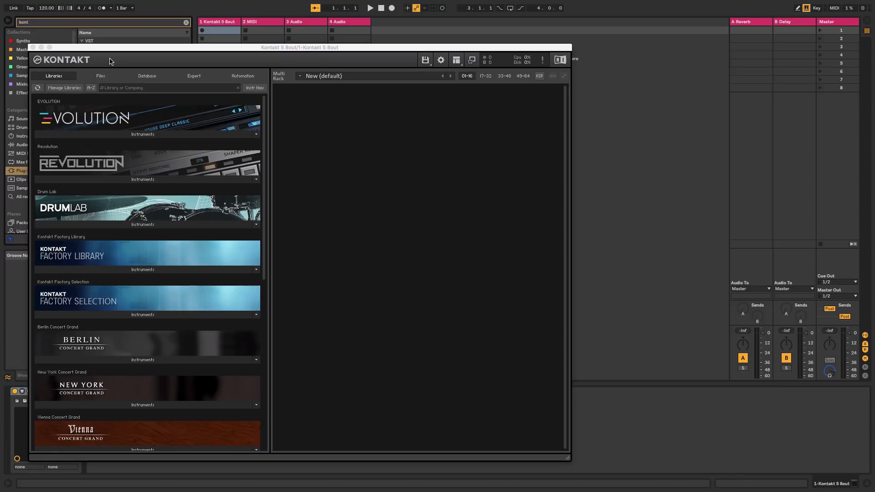
- Load the Evolution - Tape 3.nki instrument from the Evolution library
left_click(134, 134)
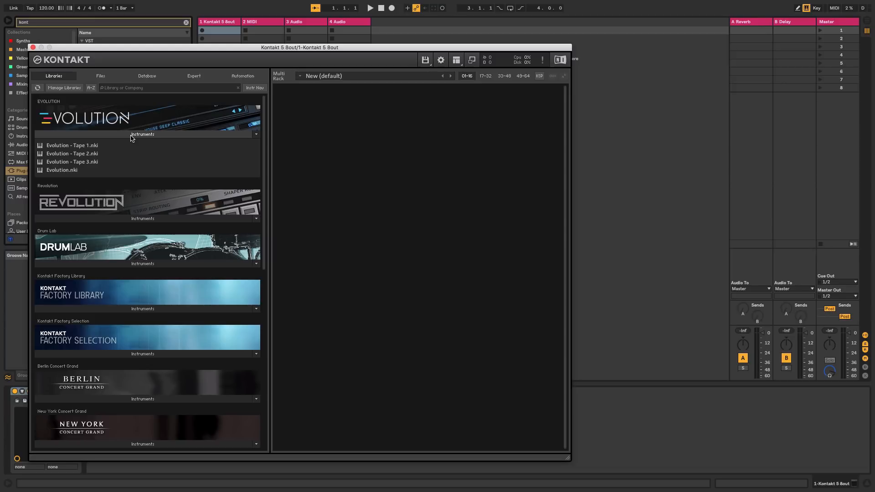
double_click(79, 164)
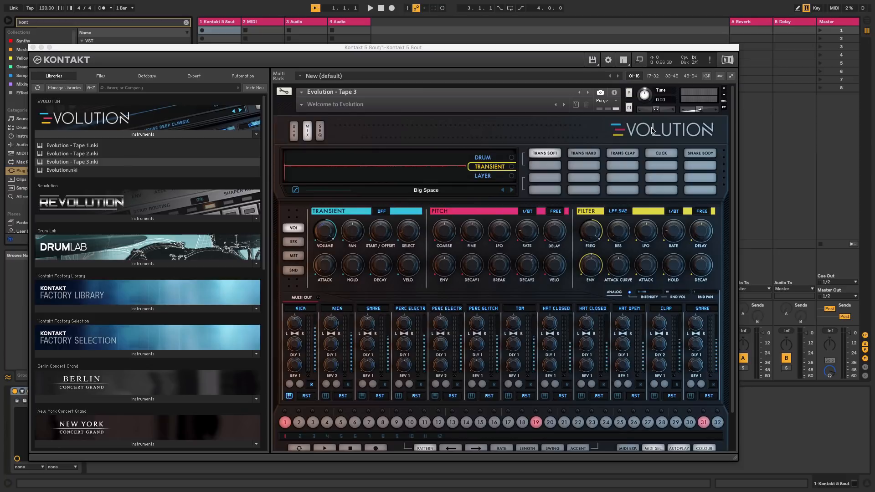
left_click(706, 77)
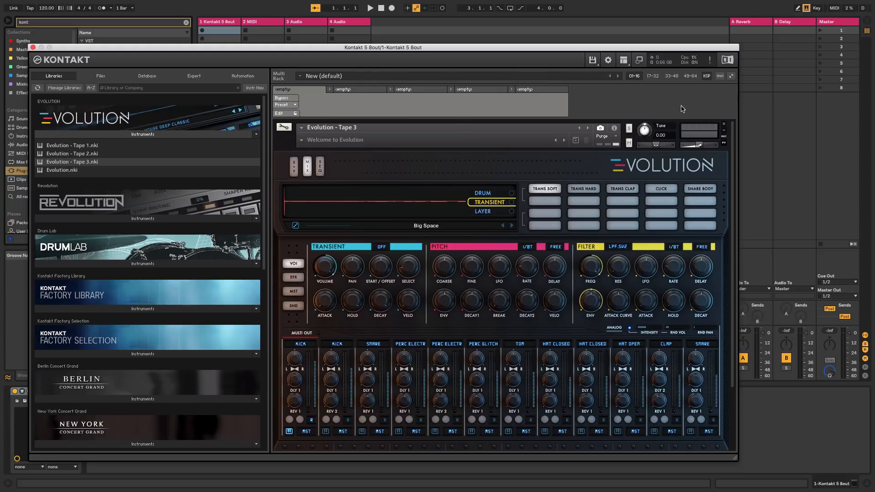
left_click(707, 77)
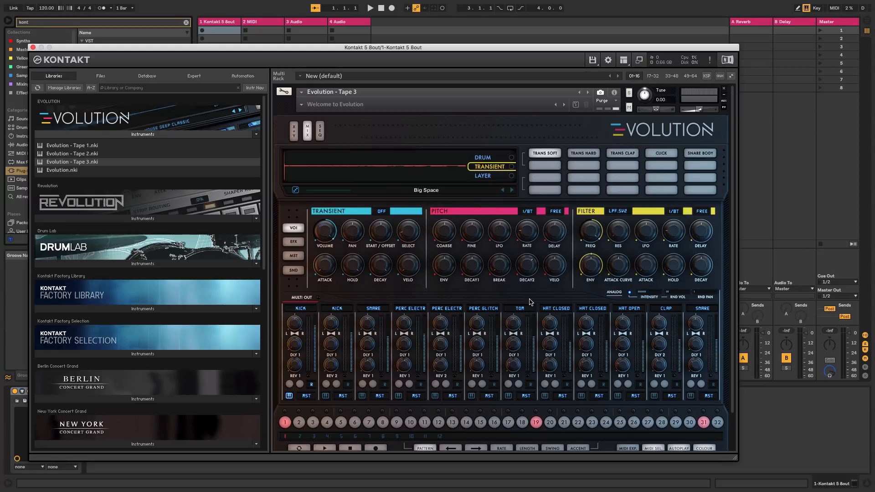
scroll(531, 302, "down", 2)
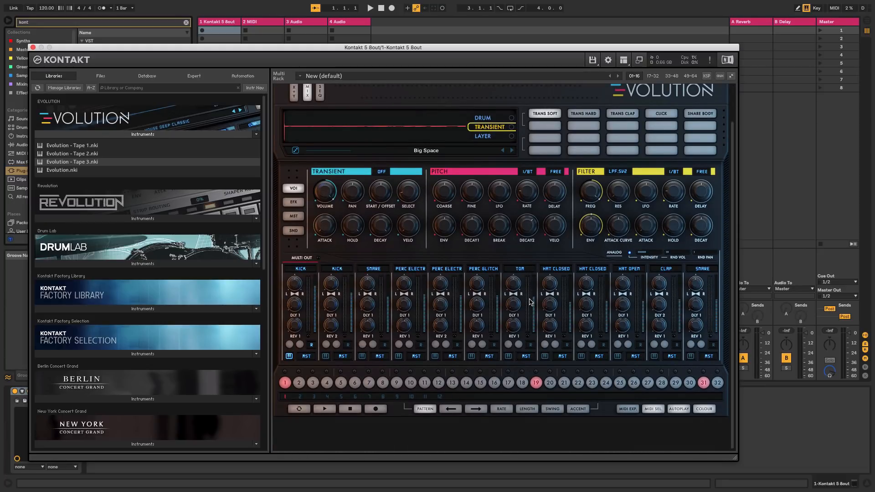
scroll(531, 302, "up", 2)
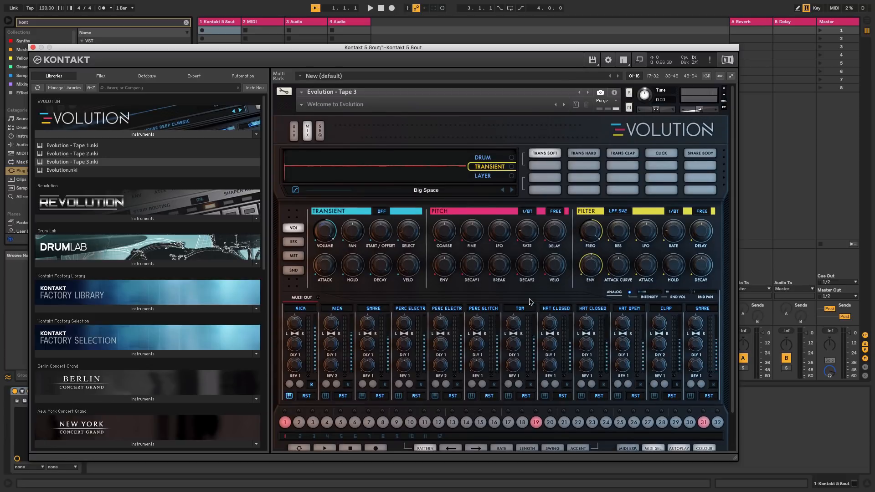
- Load the factory snapshot _Evolution - Tape 3 INIT into the instrument
left_click(300, 107)
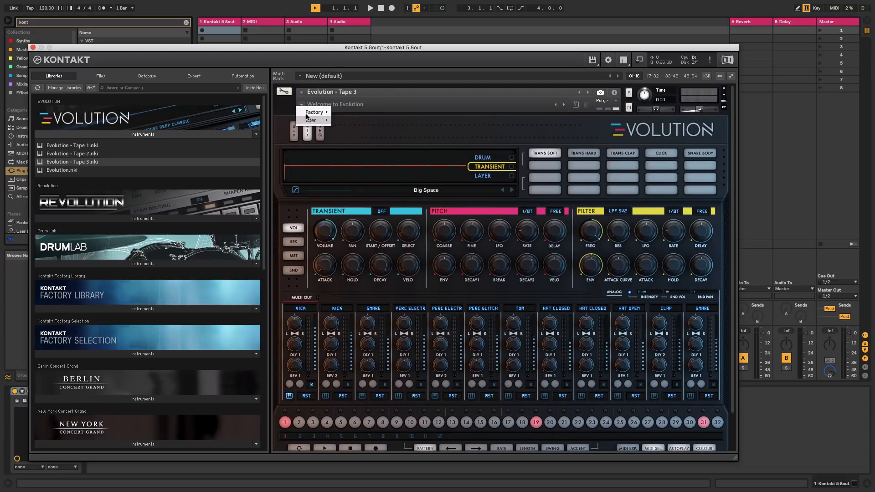
mouse_move(307, 115)
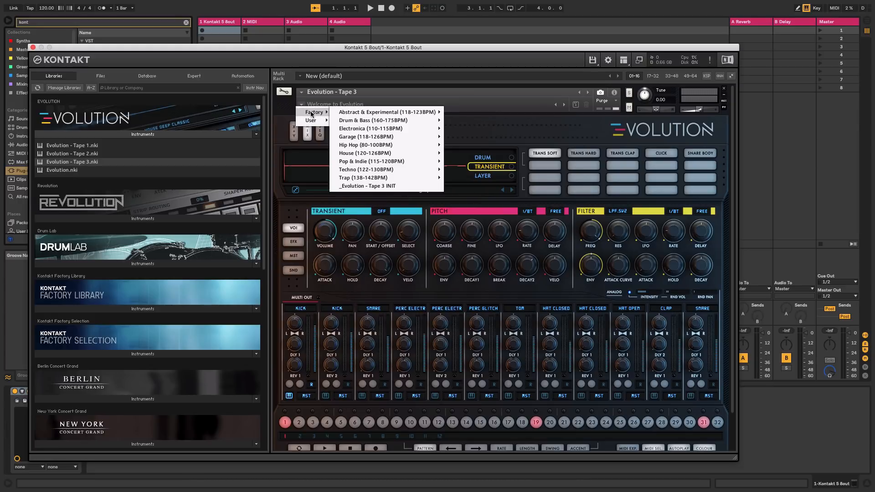
left_click(376, 186)
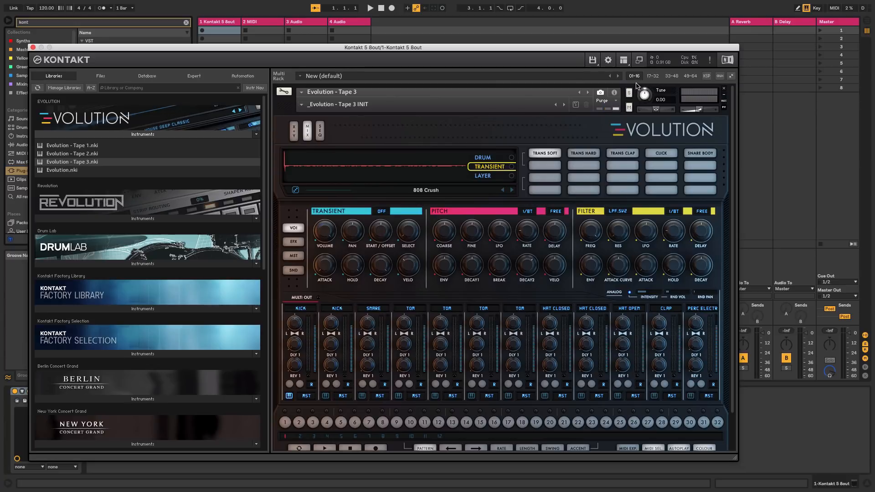
- Reduce Kontakt to its instrument-only view, move its window clear of the plug-in browser and clear the browser search
left_click(639, 61)
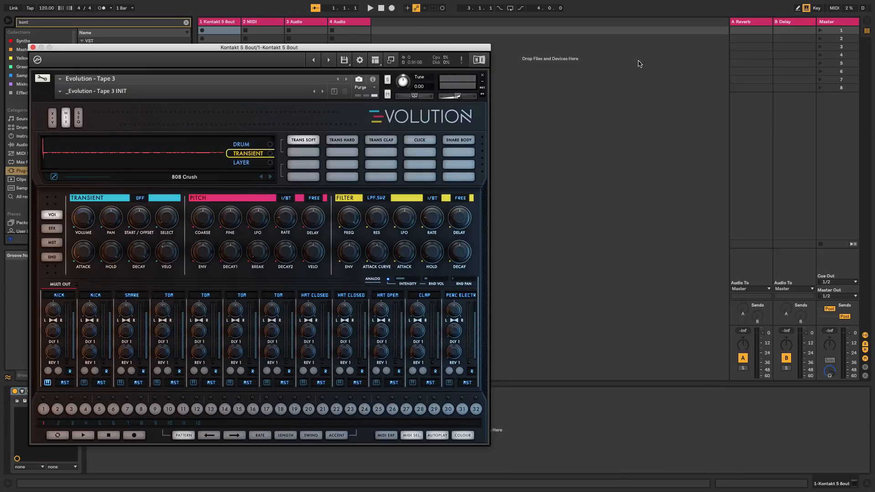
left_click_drag(439, 49, 688, 33)
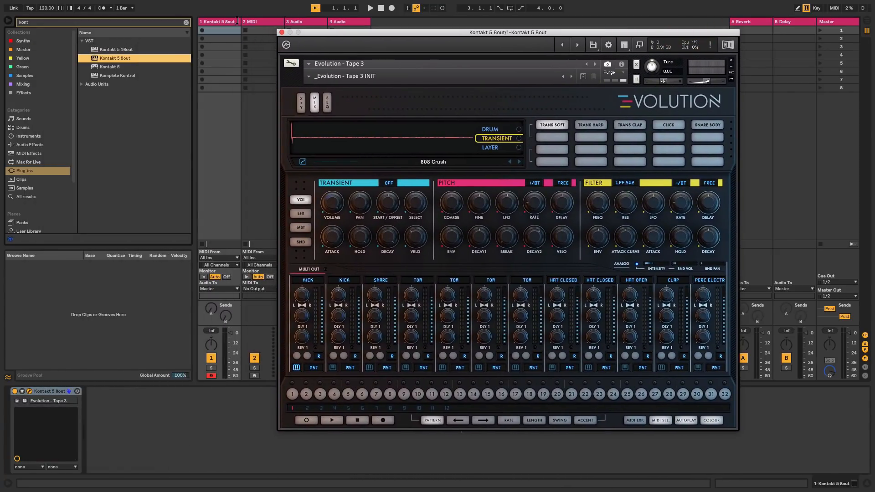
left_click(186, 22)
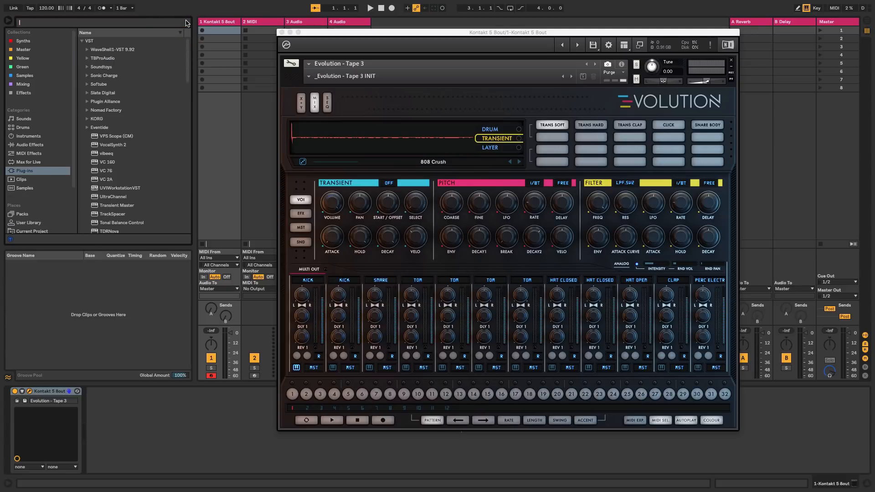
- Audition the drum channels one after another, from the first kick through snare, toms and hats to the clap
left_click(307, 280)
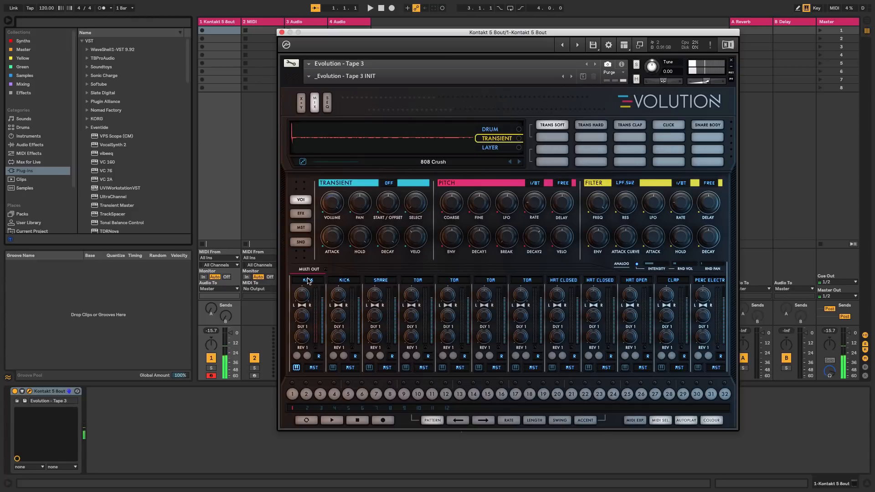
left_click(346, 283)
left_click(379, 282)
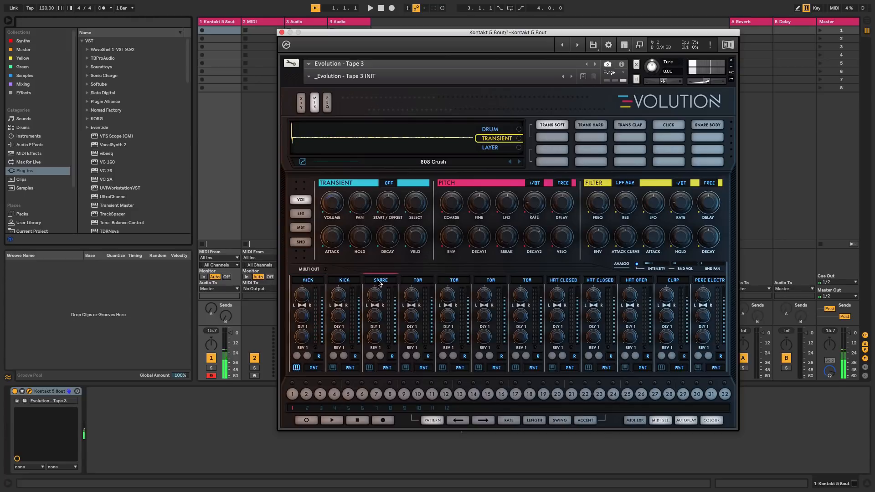
left_click(415, 283)
left_click(453, 283)
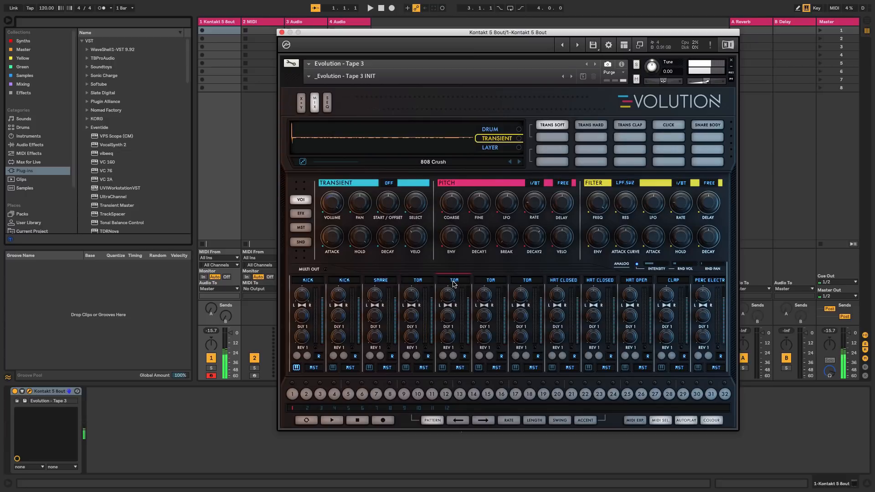
left_click(490, 283)
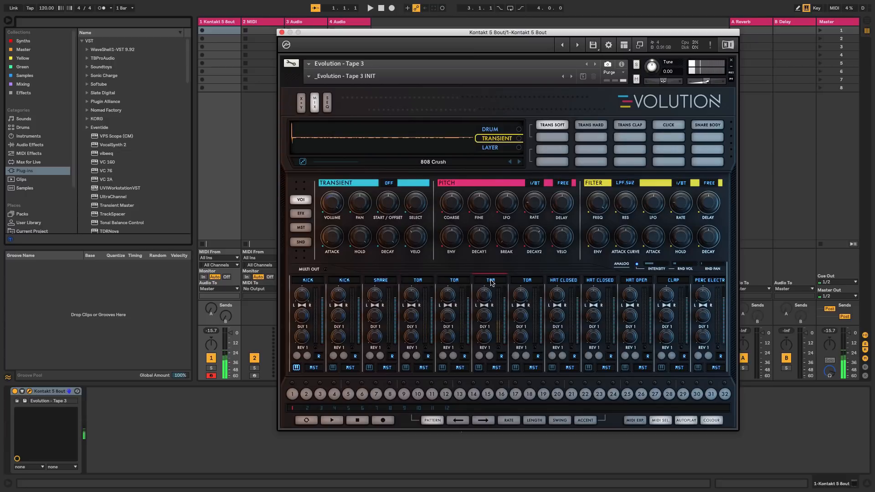
left_click(524, 284)
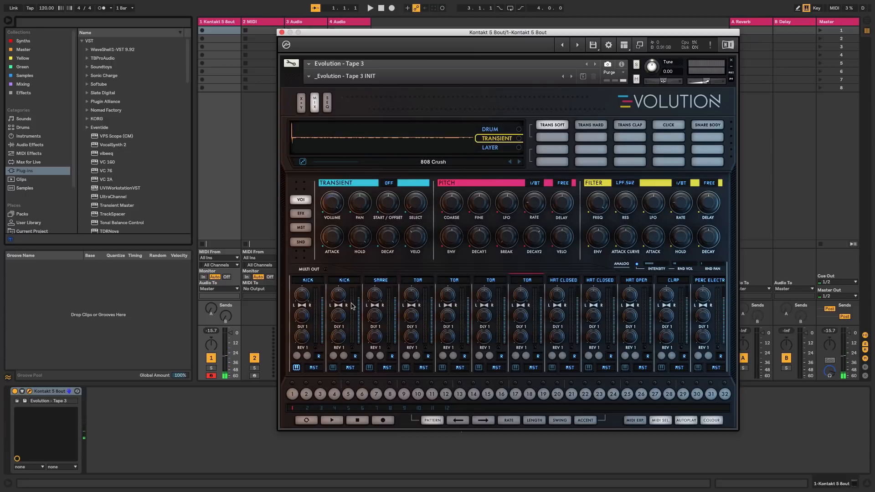
left_click(572, 282)
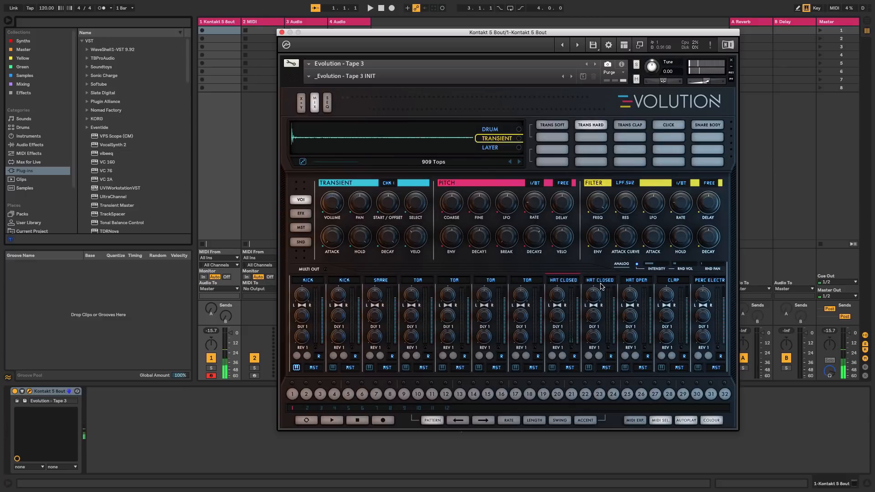
left_click(646, 284)
left_click(673, 283)
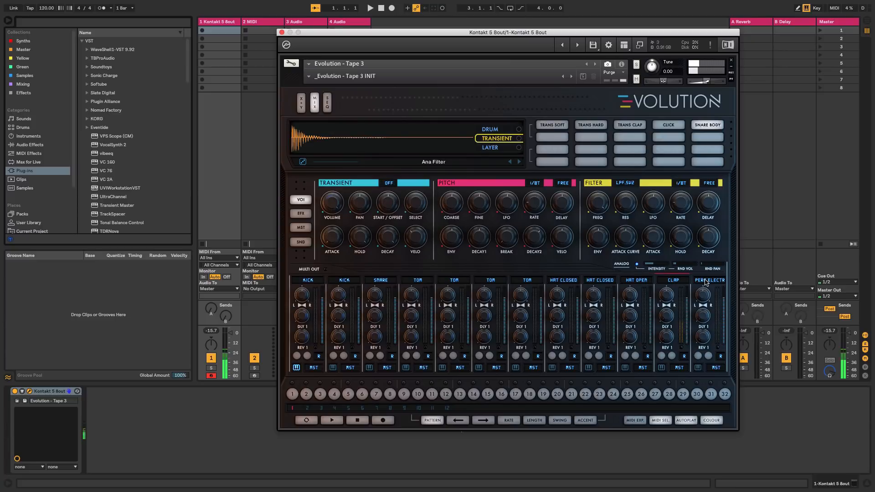
- Program a four-on-the-floor pattern for the first kick on steps 1, 5, 9, 13, 17, 21, 25 and 29
left_click(314, 283)
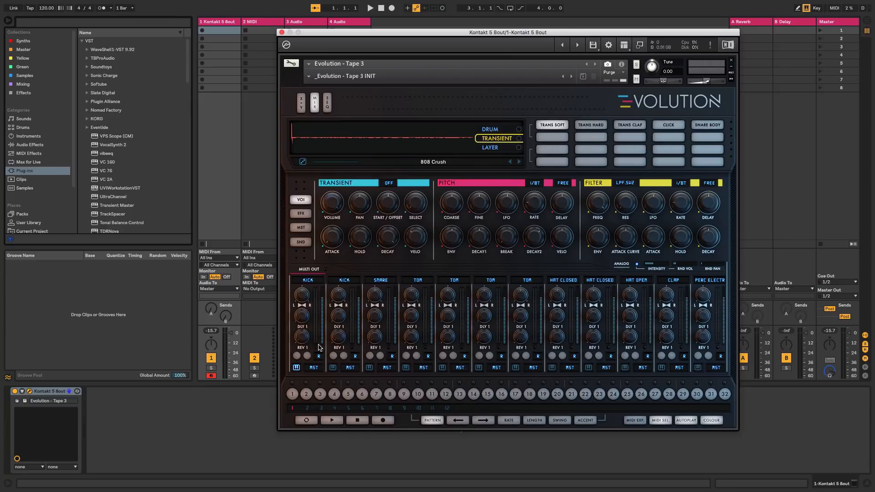
left_click(293, 395)
left_click(293, 394)
left_click(348, 395)
left_click(403, 394)
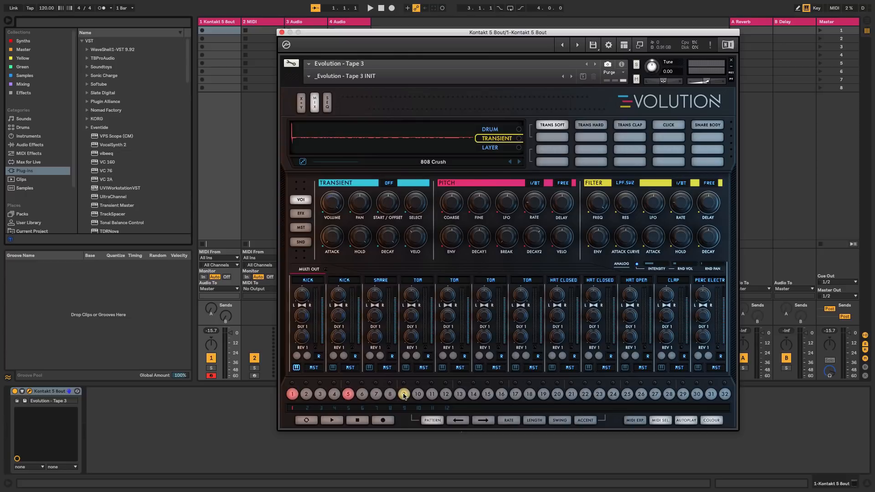
left_click(460, 395)
left_click(516, 395)
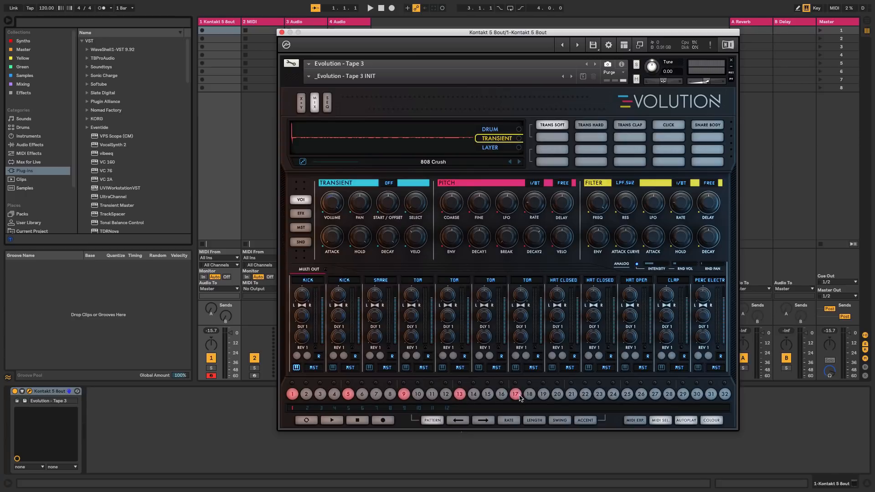
left_click(571, 395)
left_click(627, 395)
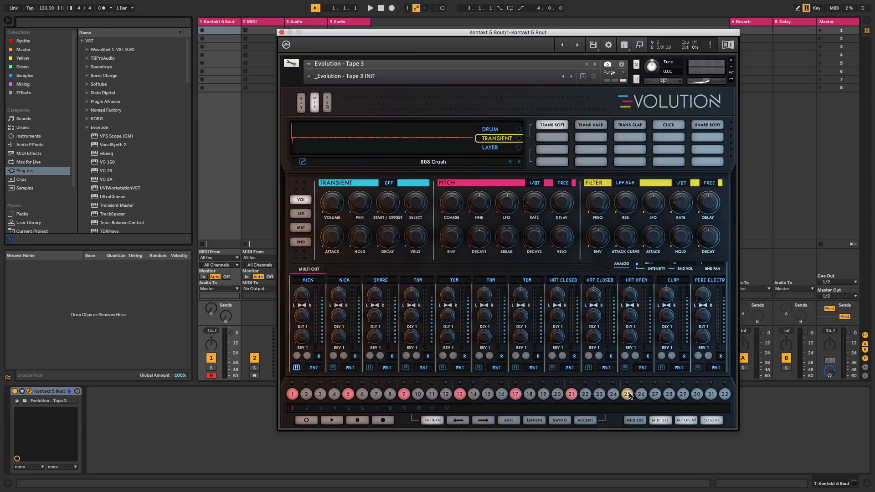
left_click(683, 394)
- Sync the instrument's step sequencer to the host transport and start the project's playback
left_click(307, 421)
left_click(368, 9)
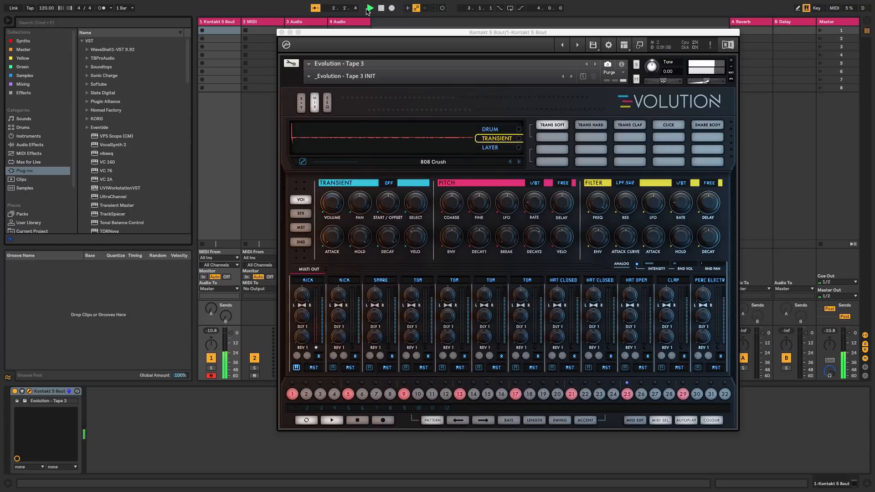
- View the first kick's Drum, Layer and Transient sound sources while the pattern plays
left_click(489, 129)
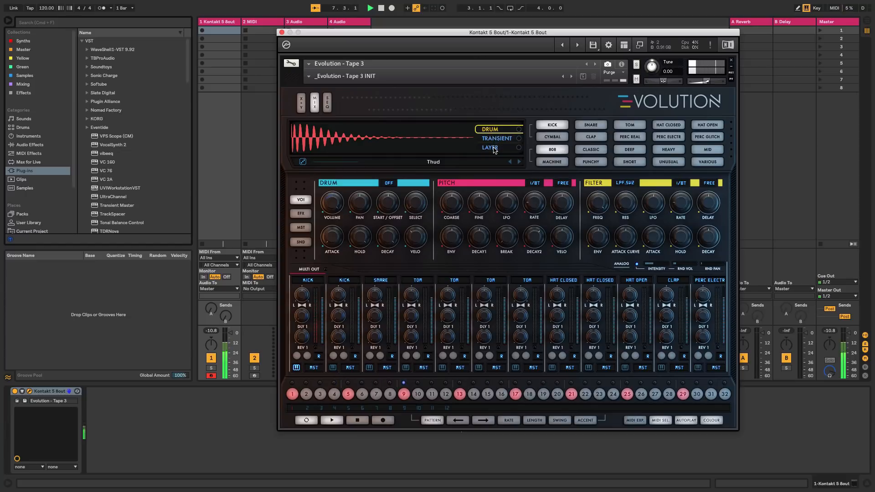
left_click(490, 148)
left_click(496, 138)
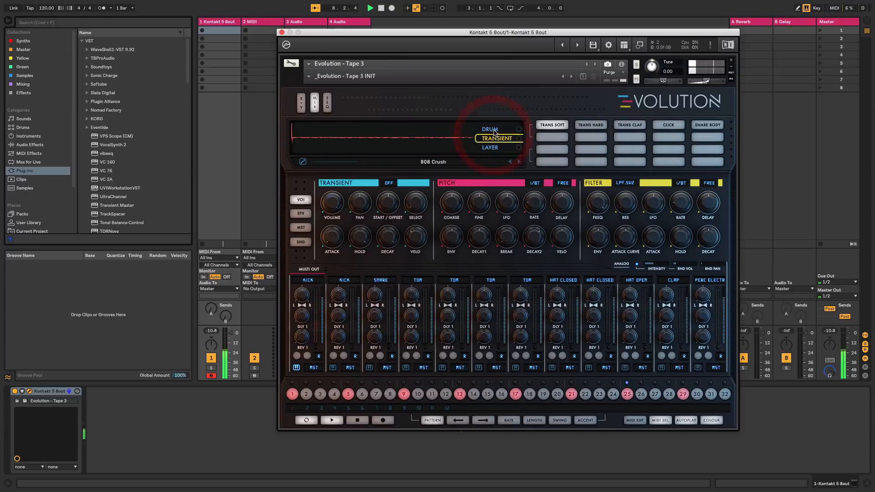
- Set the first kick's Drum source to the 808 sample Dry Thud, stepping through Sweat It Out and Long Tail
left_click(490, 130)
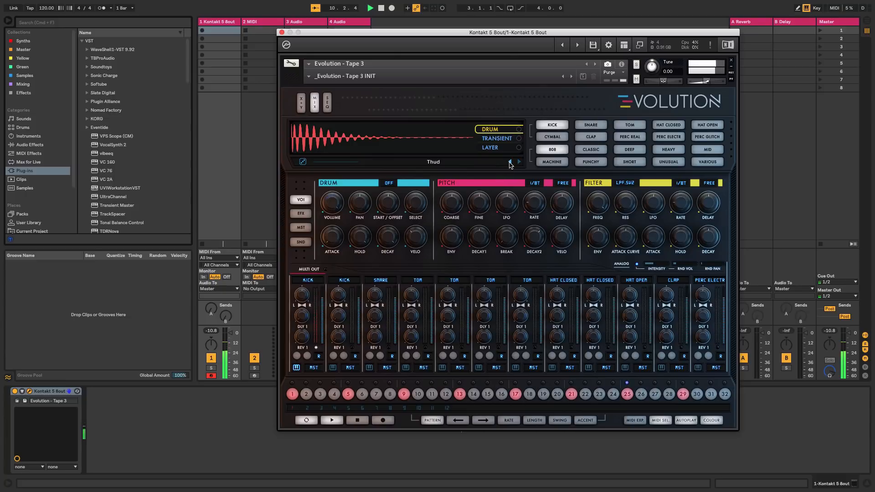
left_click(520, 165)
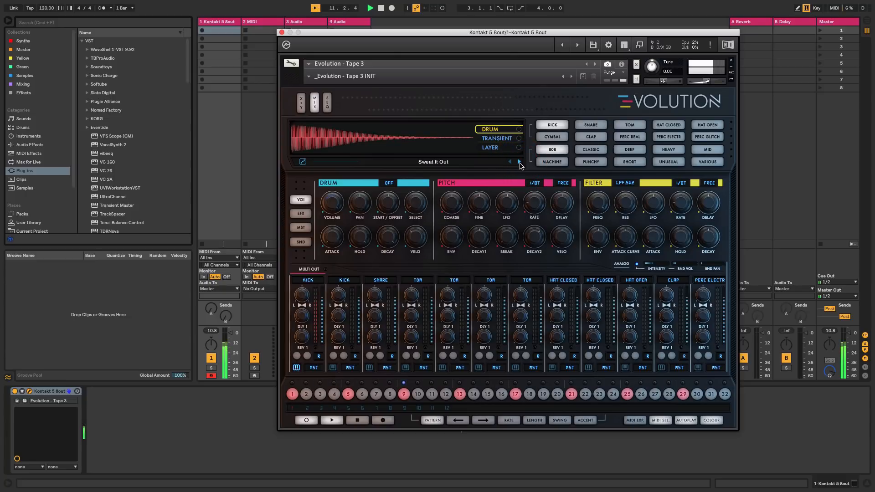
left_click(520, 166)
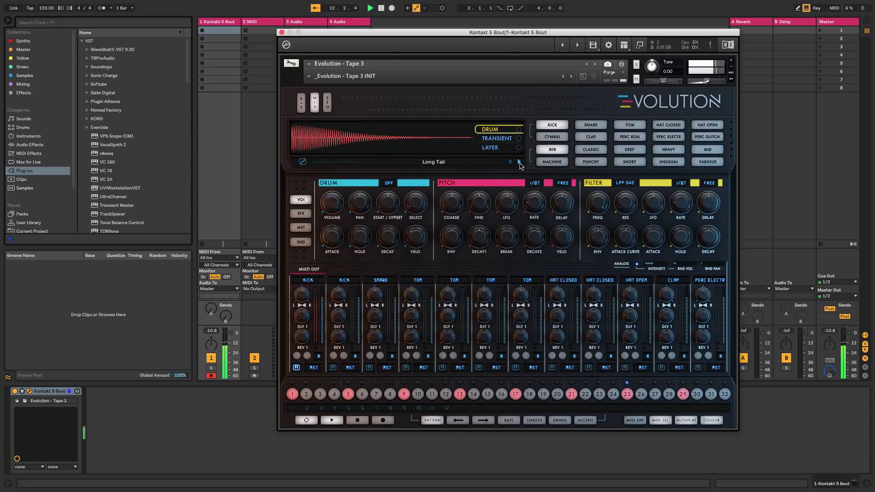
left_click(520, 163)
left_click(520, 163)
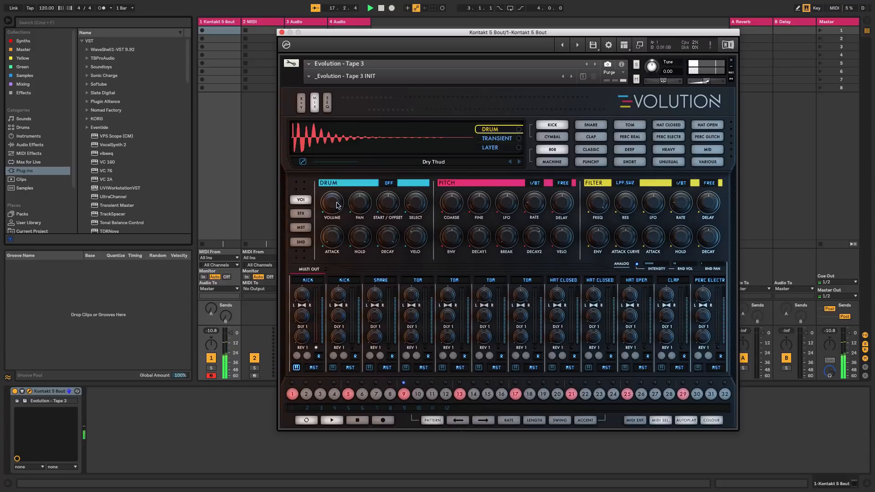
- Randomize the first kick's Drum sample within the 808 category repeatedly, auditioning the results until Quik is loaded
left_click(303, 163)
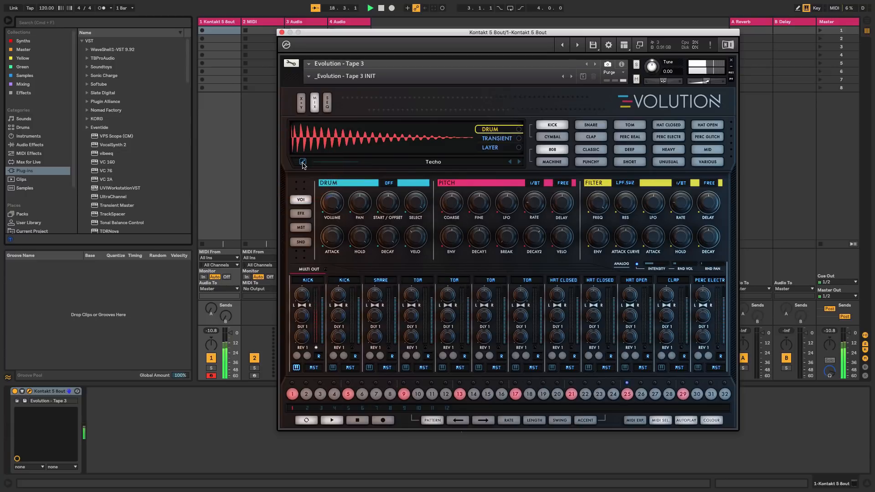
left_click(303, 163)
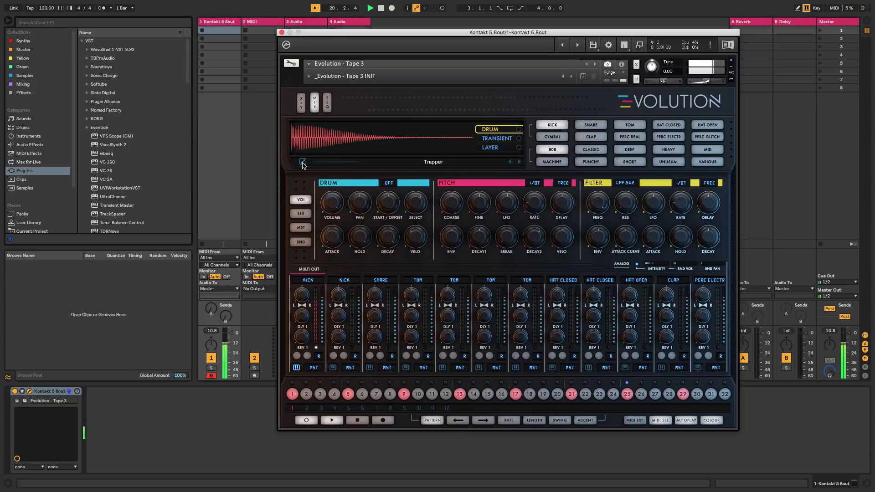
left_click(303, 162)
left_click(303, 162)
left_click(303, 163)
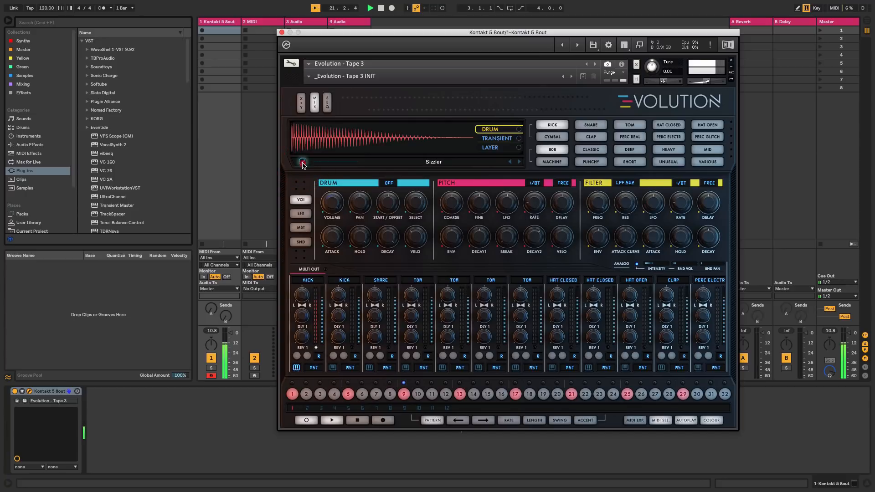
left_click(303, 163)
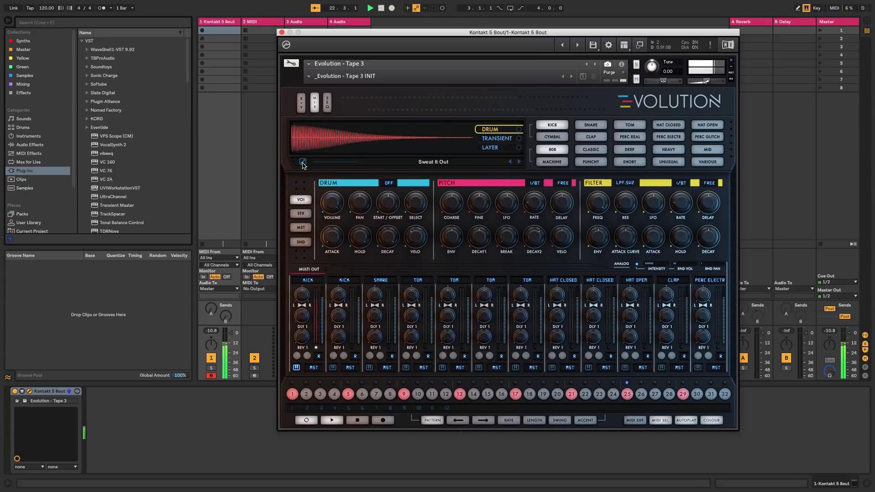
left_click(303, 163)
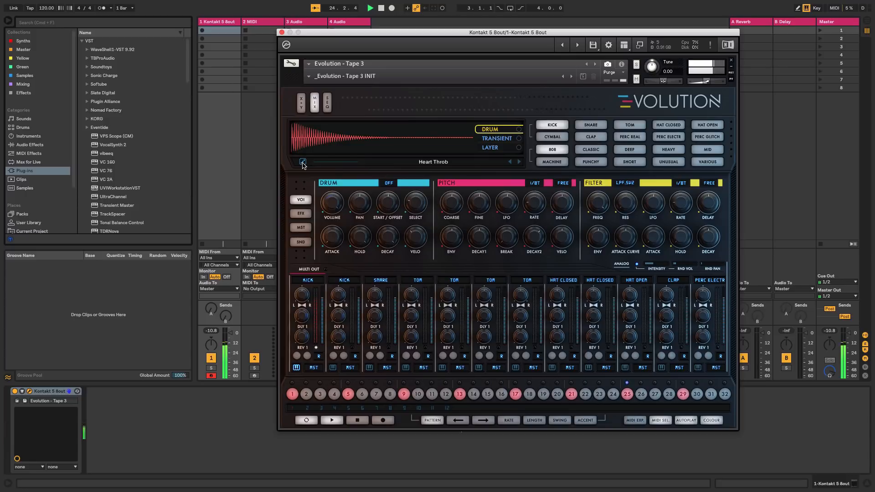
left_click(303, 163)
left_click(303, 162)
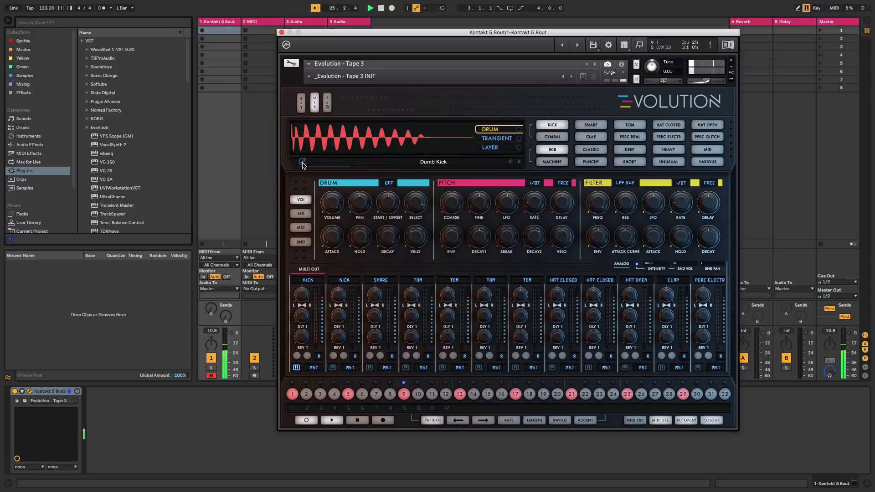
left_click(303, 163)
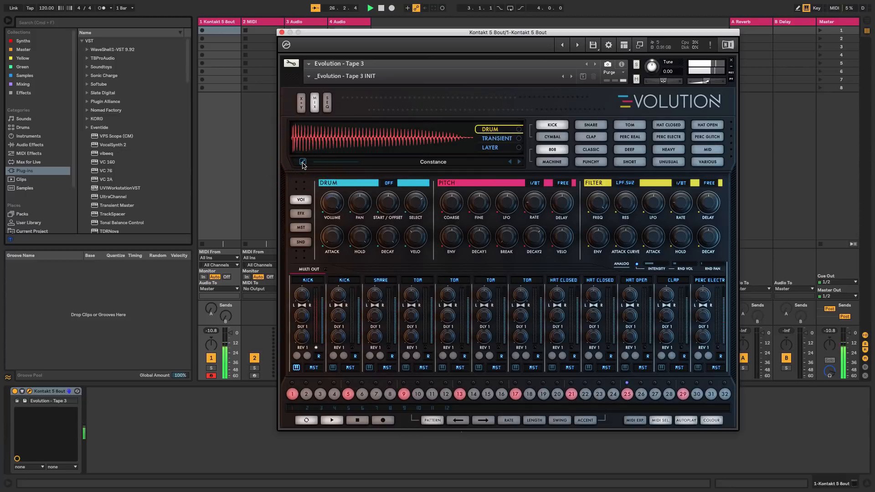
left_click(303, 163)
left_click(303, 162)
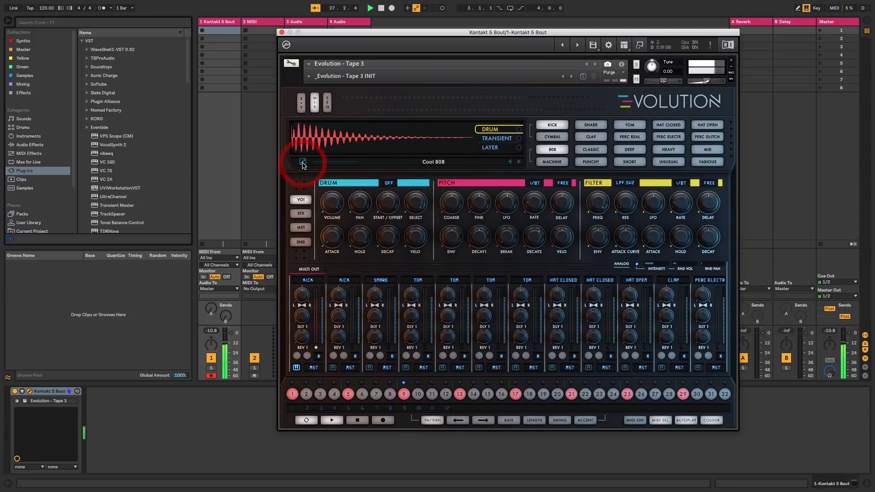
left_click(303, 163)
left_click(303, 162)
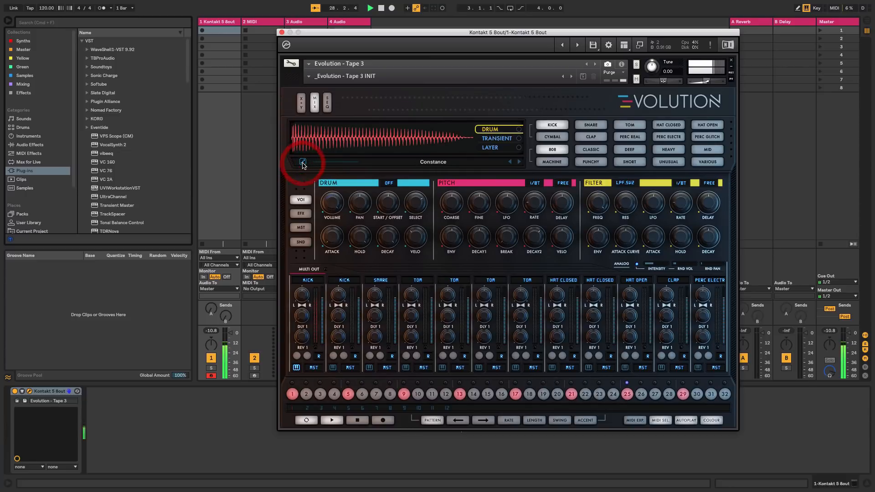
left_click(303, 163)
left_click(303, 162)
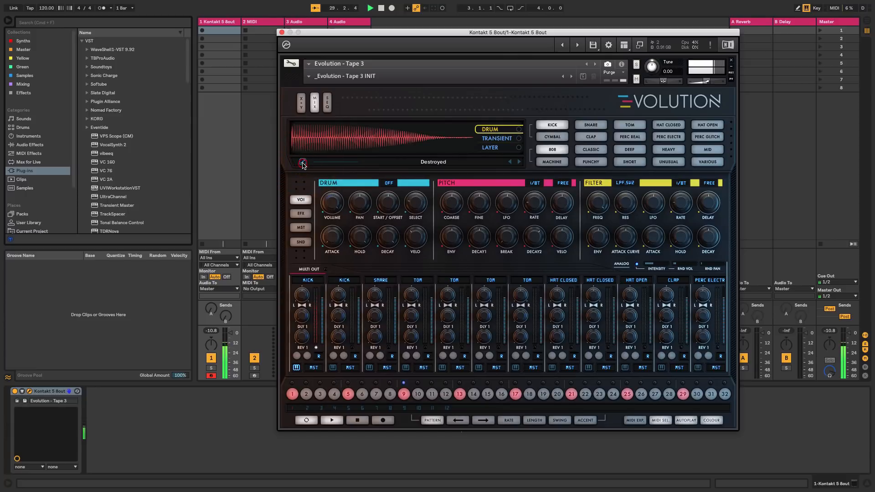
left_click(303, 162)
left_click(303, 163)
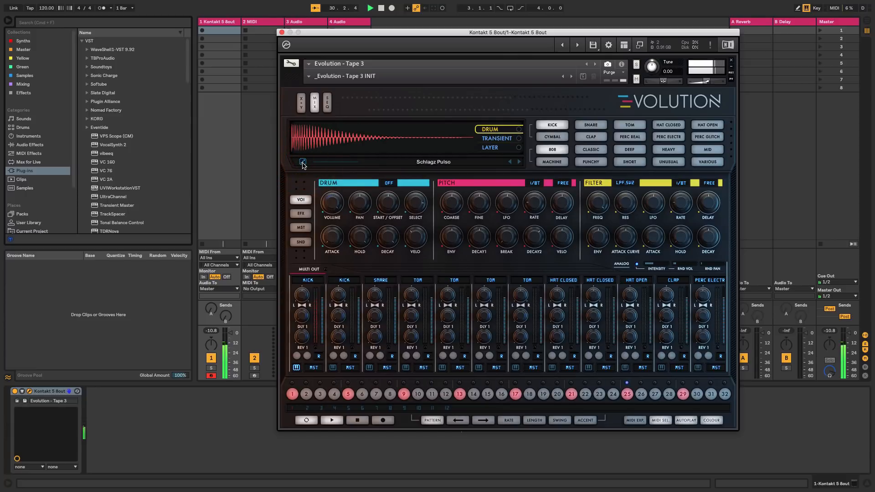
left_click(303, 163)
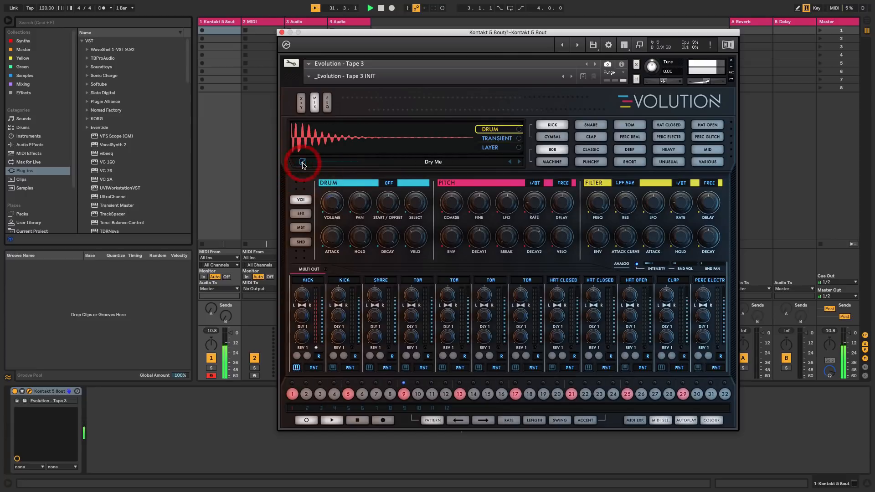
left_click(303, 163)
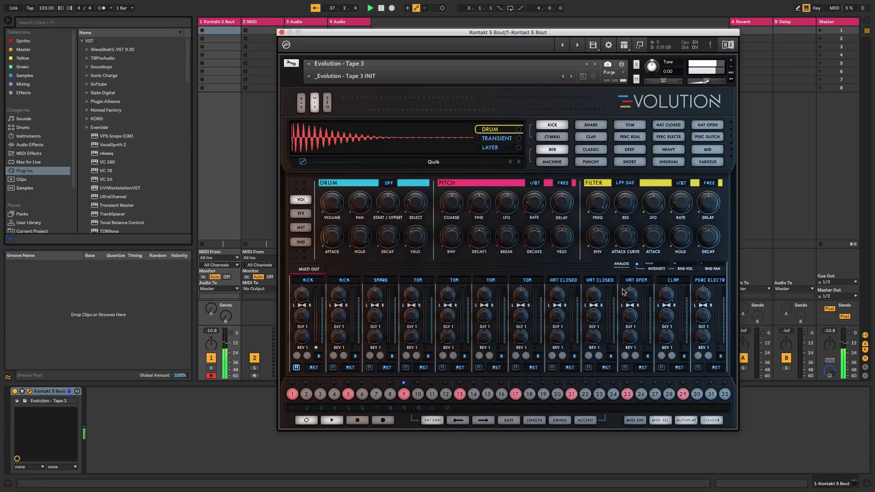
- Program a backbeat for the Clap channel on steps 5, 13, 21 and 29
left_click(674, 280)
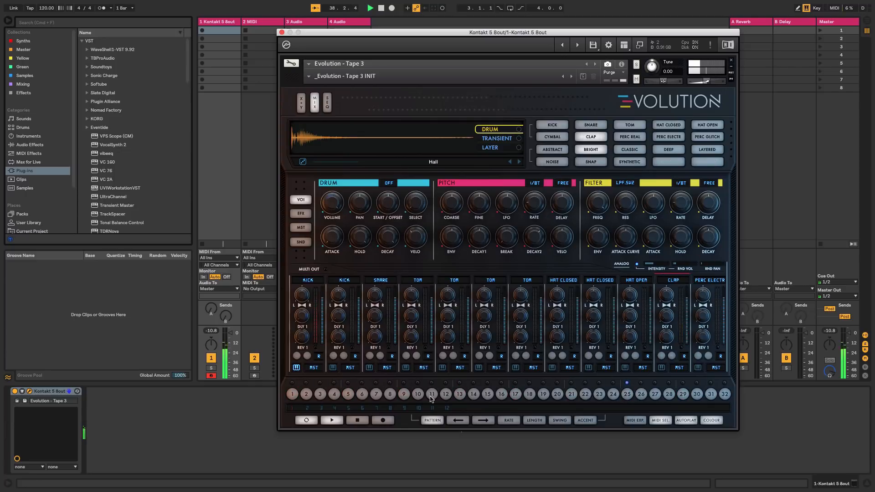
left_click(348, 397)
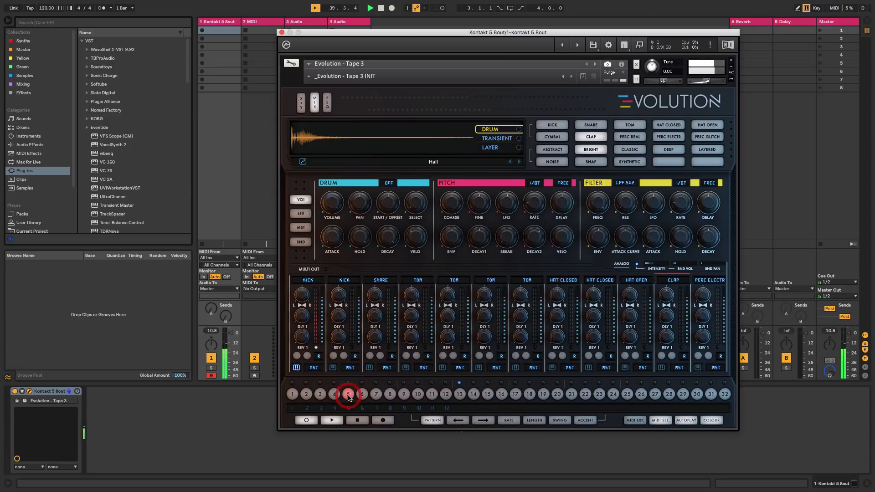
left_click(460, 395)
left_click(570, 394)
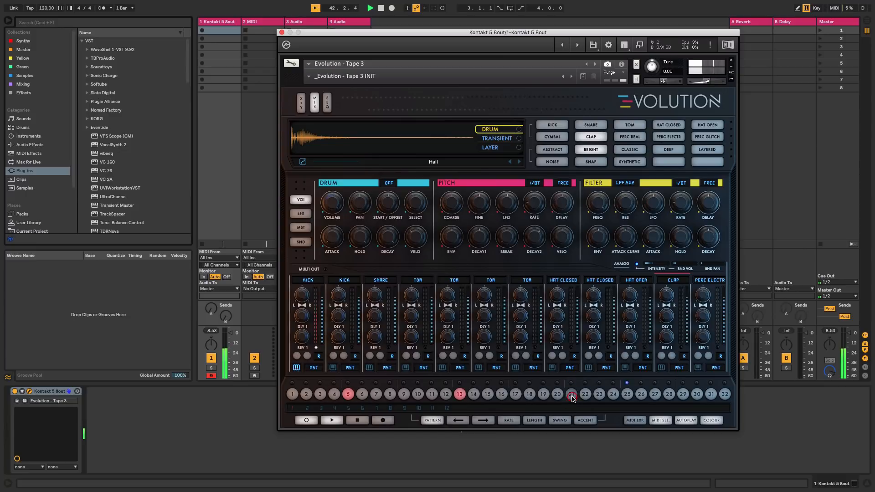
left_click(683, 394)
- Randomize the clap's Drum sample within the Bright category until Disrepute is loaded
left_click(304, 162)
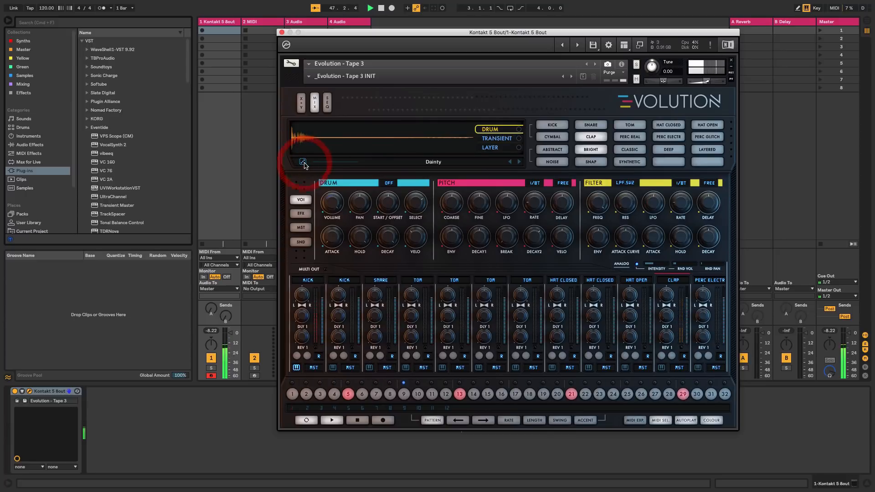
left_click(303, 162)
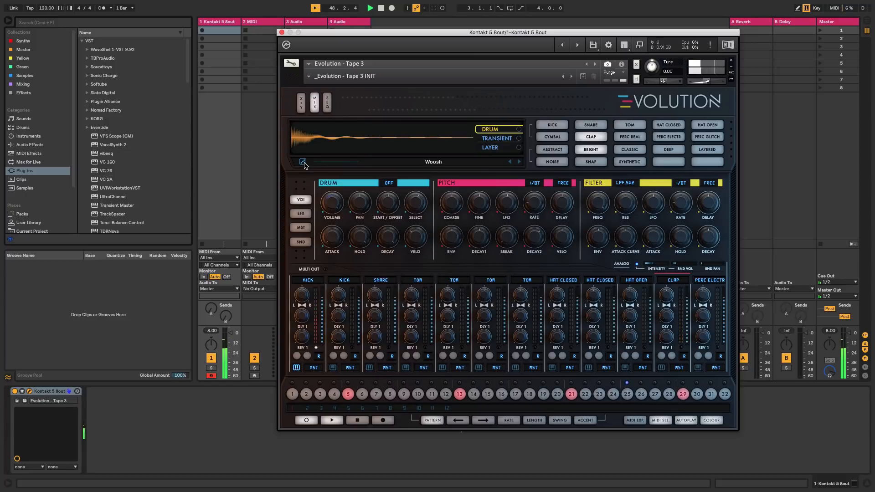
left_click(303, 162)
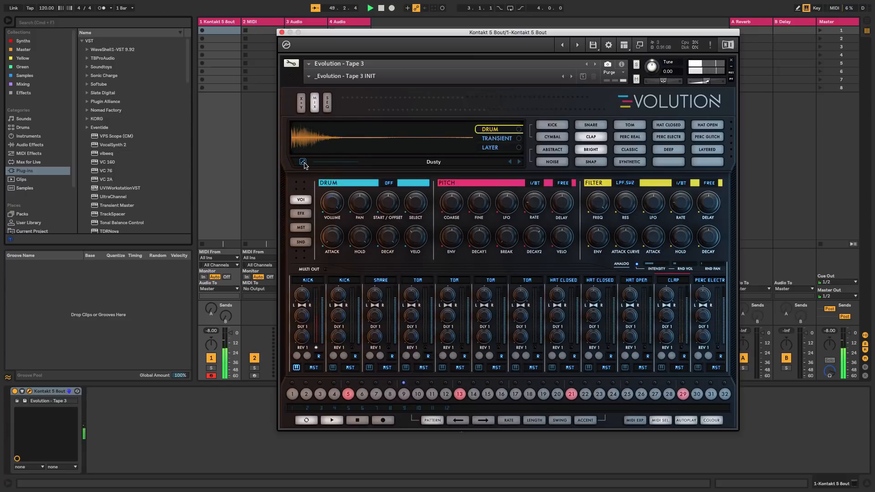
left_click(303, 162)
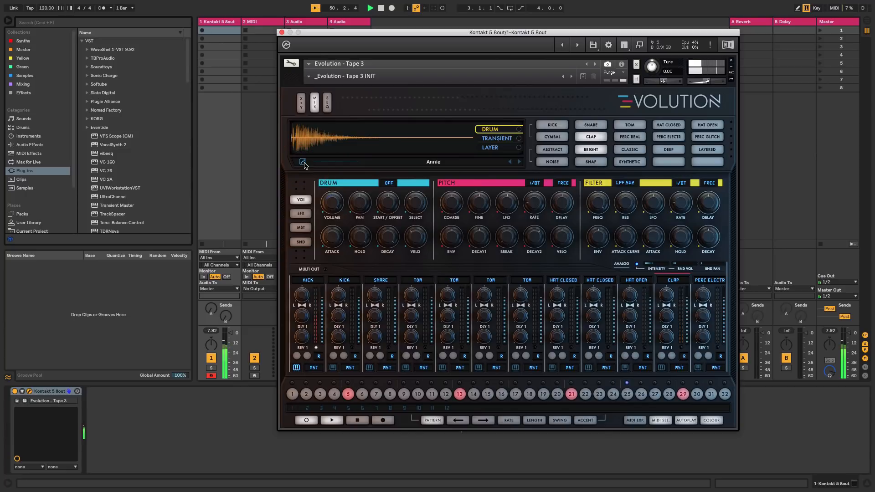
left_click(303, 162)
left_click(303, 162)
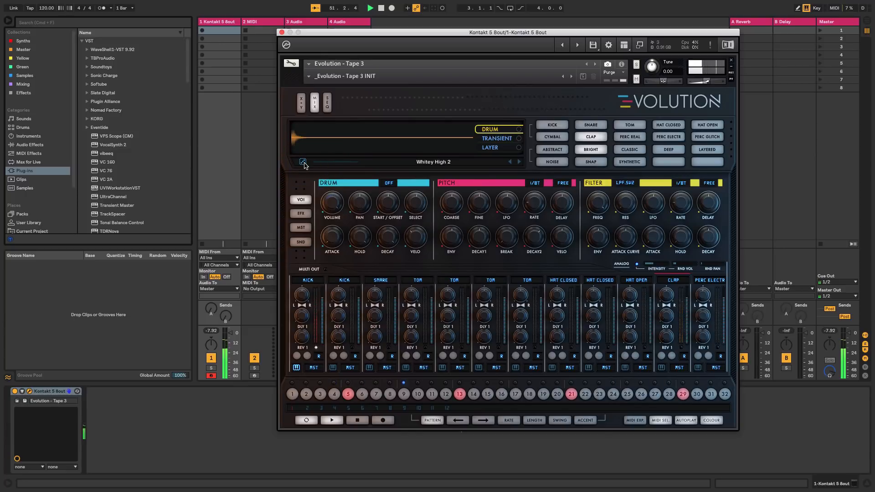
left_click(303, 162)
left_click(303, 162)
left_click(303, 163)
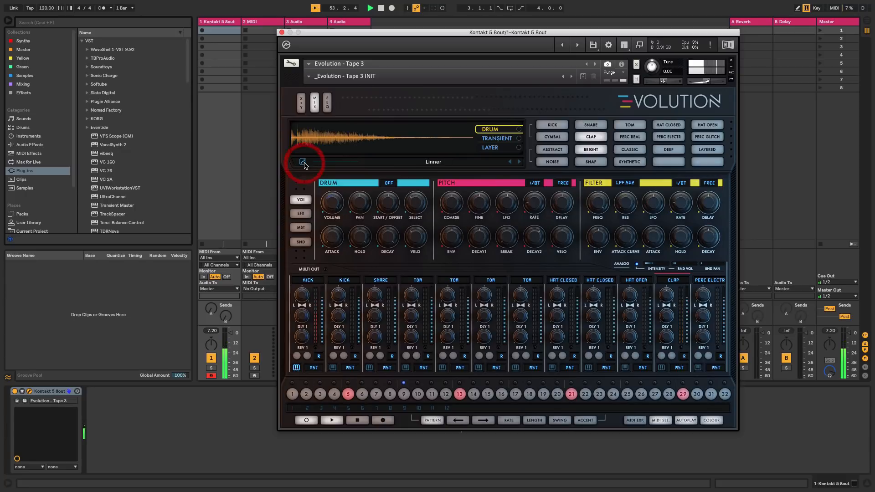
left_click(303, 162)
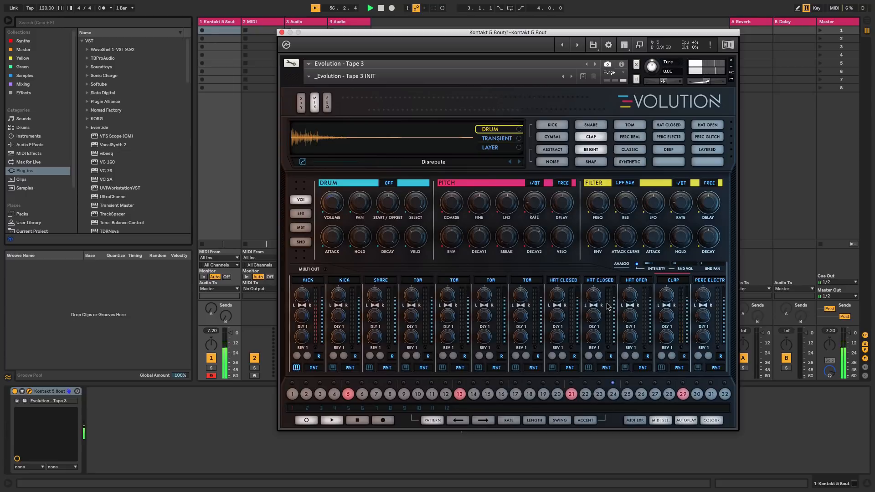
- Program the Hat Open channel on steps 3, 7, 11, 15, 19, 23, 27 and 31, plus an extra yellow hit on step 26
left_click(633, 282)
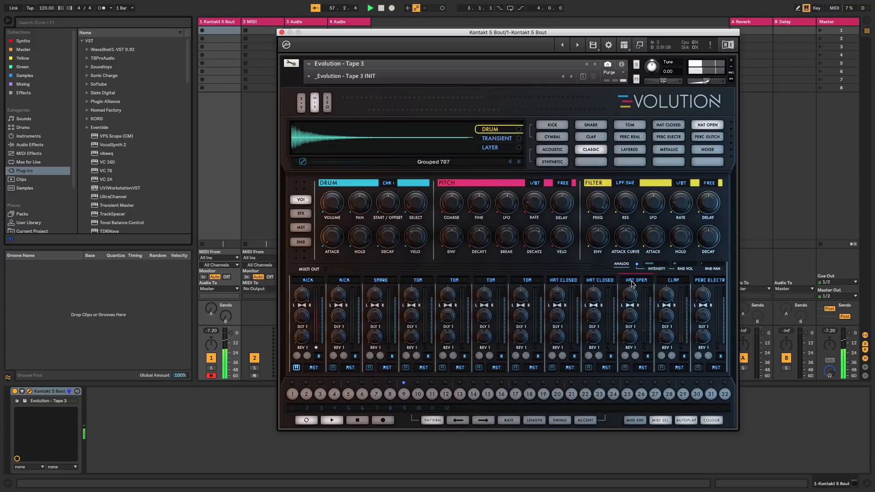
left_click(320, 395)
left_click(377, 394)
left_click(432, 395)
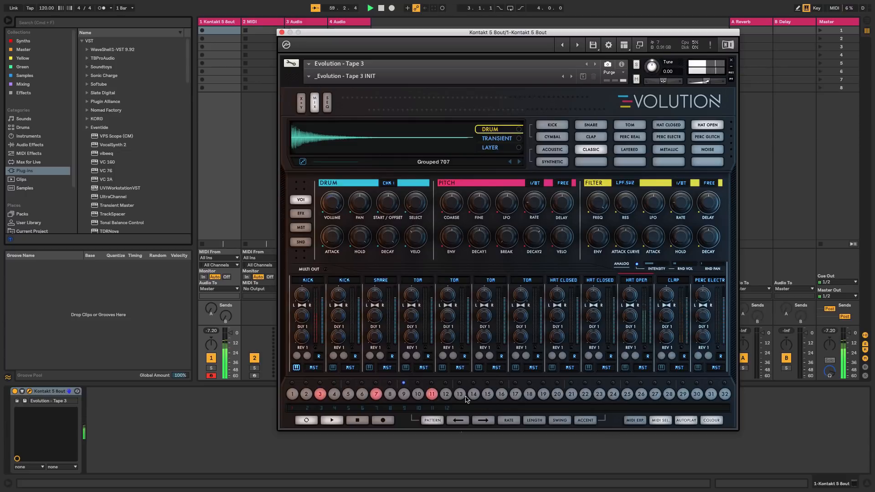
left_click(487, 394)
left_click(543, 395)
left_click(599, 395)
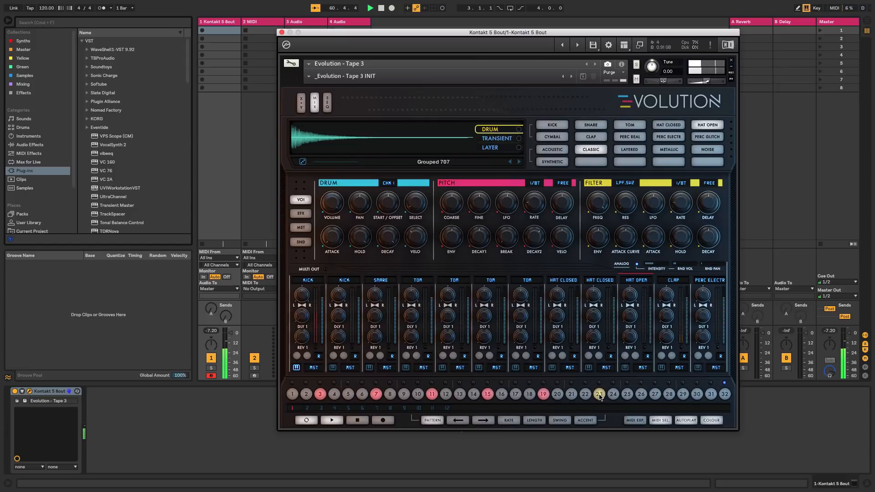
left_click(655, 394)
left_click(710, 395)
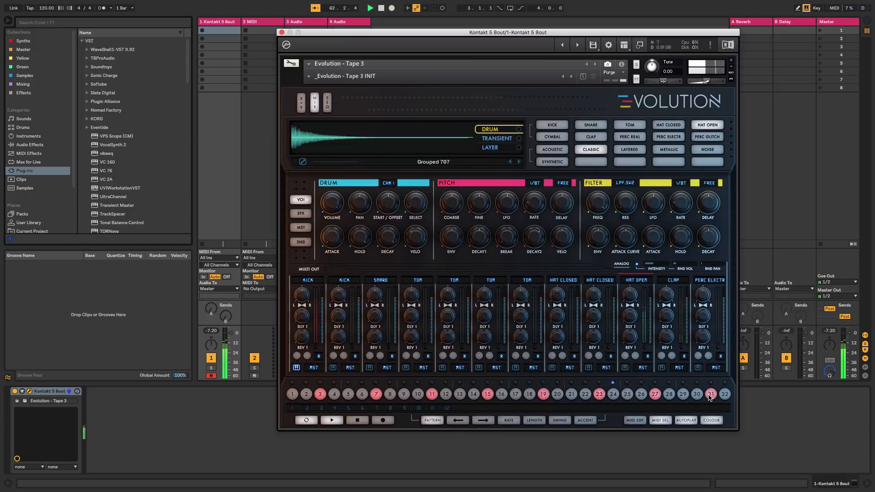
left_click(640, 395)
- Set the sequencer's swing to 93% and add open hat hits on steps 2, 12, 22 and 28
left_click(562, 420)
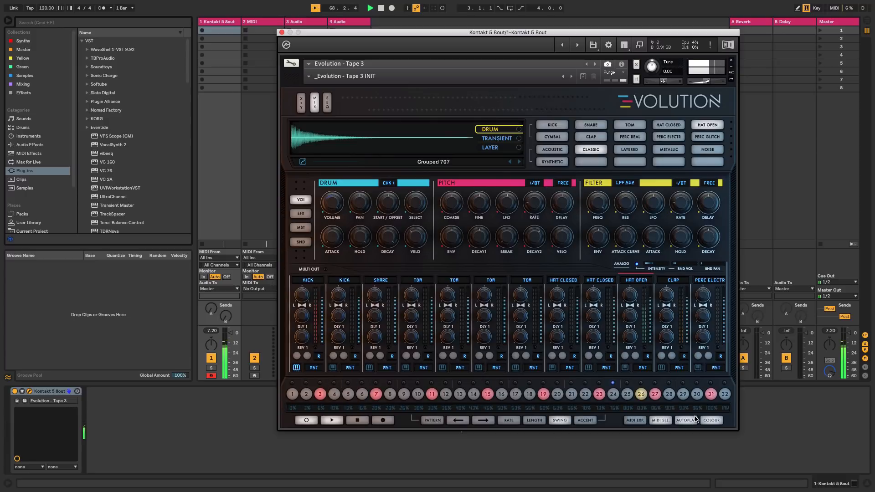
left_click(684, 409)
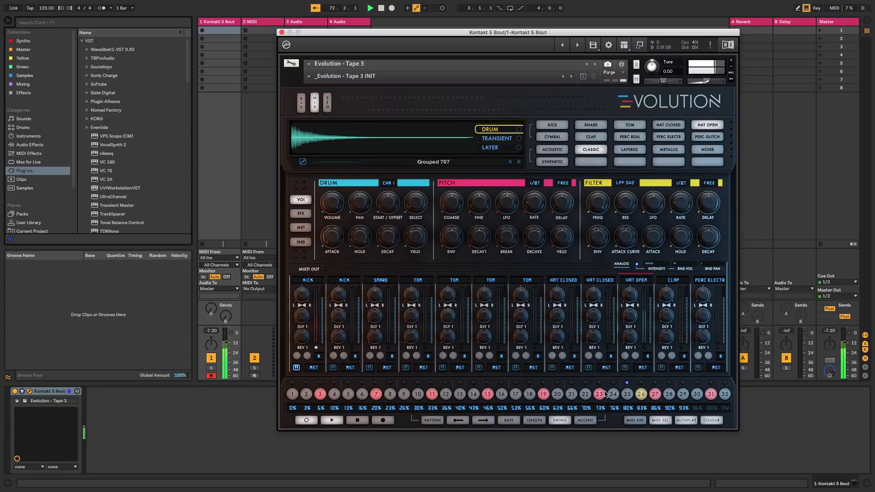
left_click(307, 394)
left_click(446, 395)
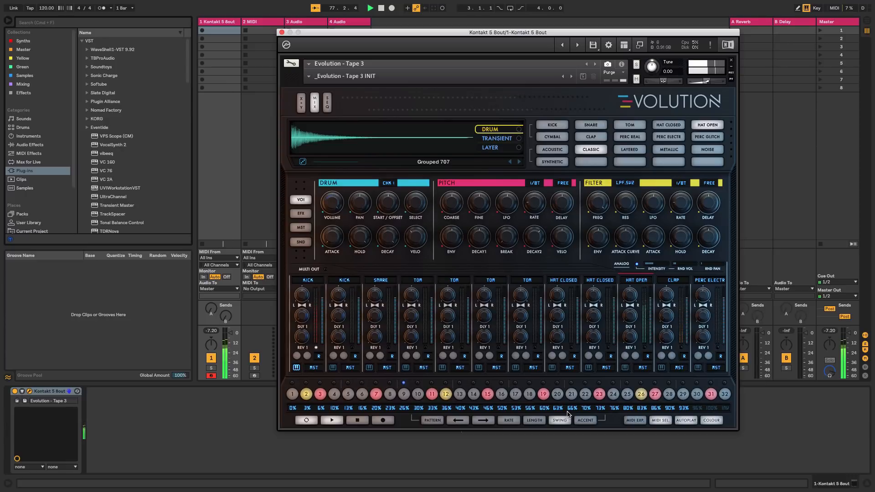
left_click(586, 397)
left_click(669, 396)
- Program yellow hits for the Snare channel on steps 12 and 28
left_click(384, 281)
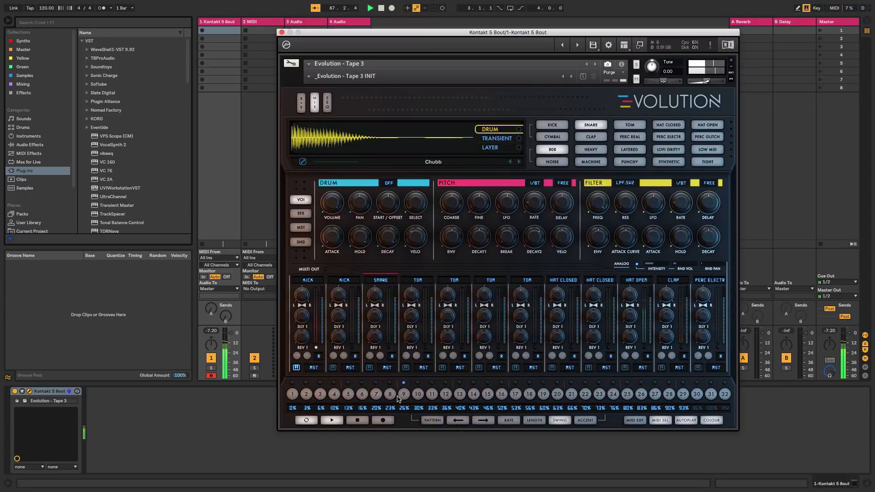
left_click(446, 395)
left_click(670, 395)
- Randomize the snare's Drum sample within the 808 category until Minute is loaded
left_click(303, 162)
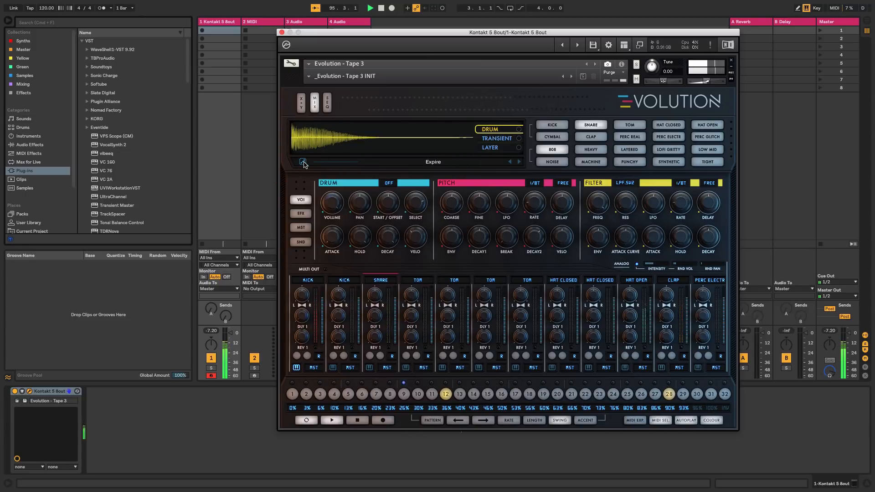
left_click(303, 162)
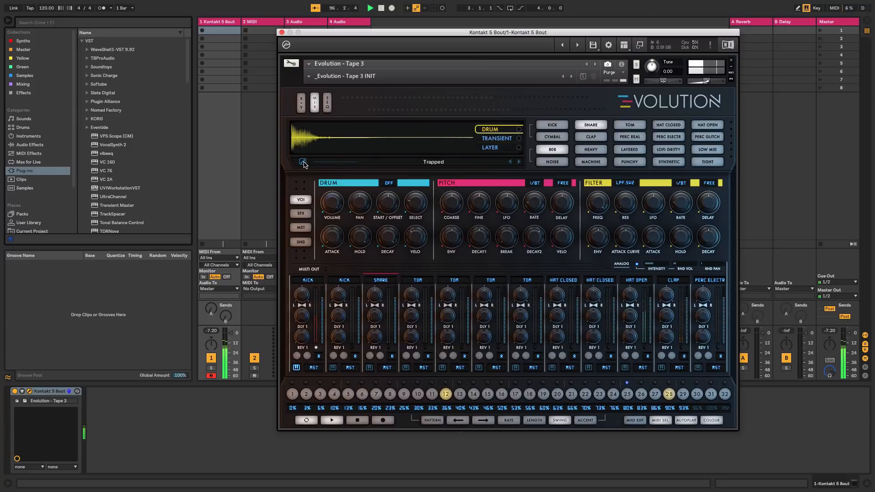
left_click(303, 162)
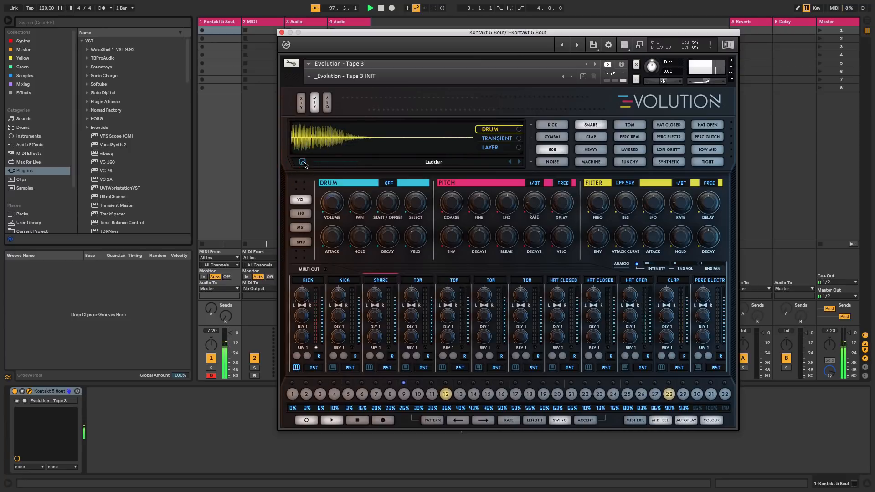
left_click(303, 162)
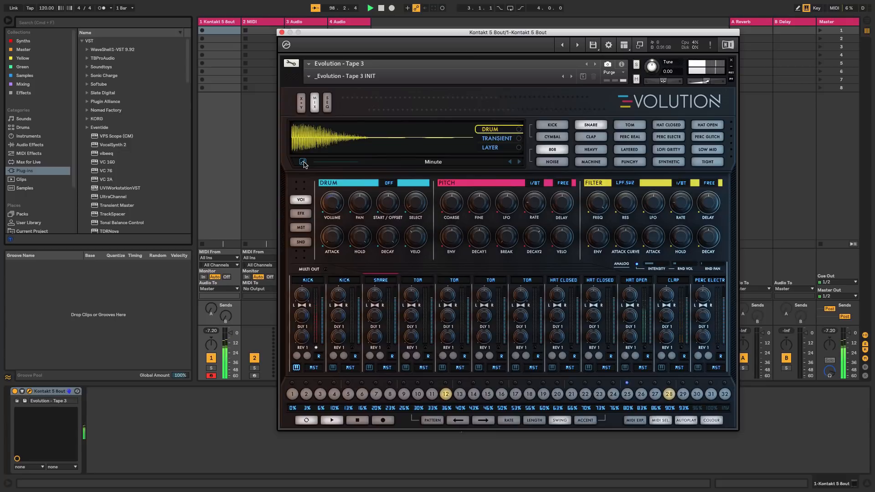
- Randomize the snare's Drum sample again within the 808 category until Harsh Crack is loaded
left_click(303, 162)
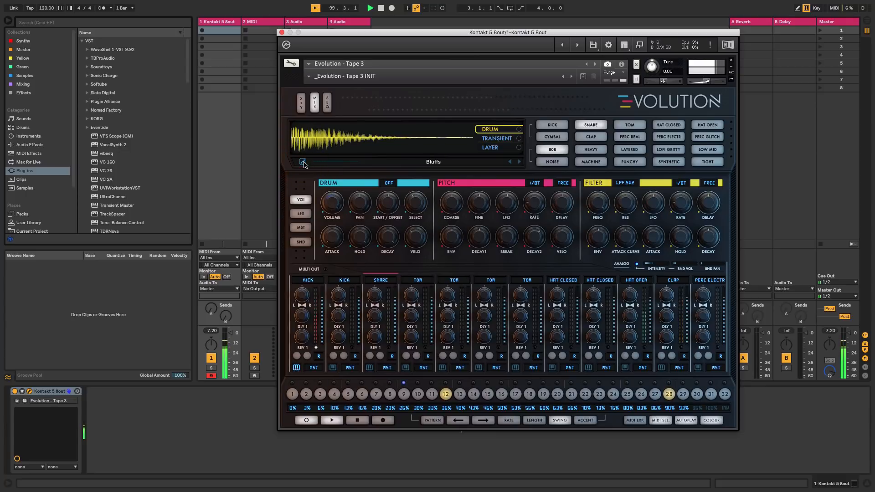
left_click(303, 162)
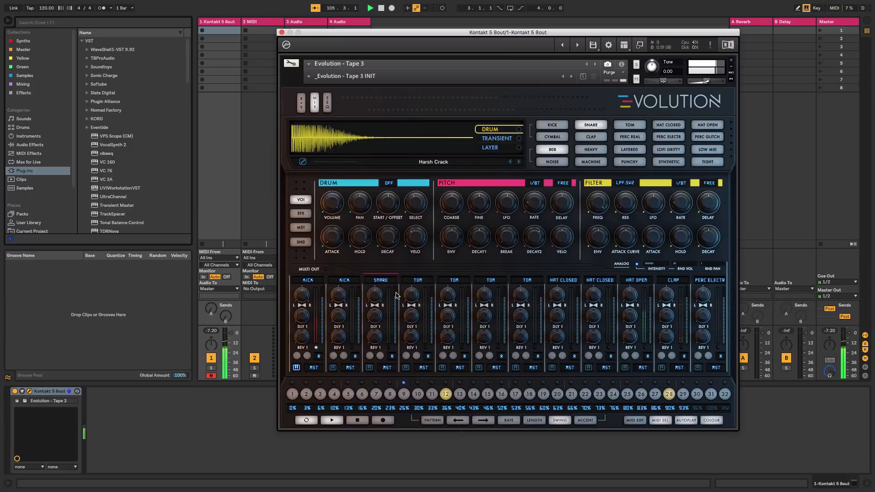
- Select the first Kick channel, try adjusting its drum Decay and restart the groove's playback
left_click(307, 280)
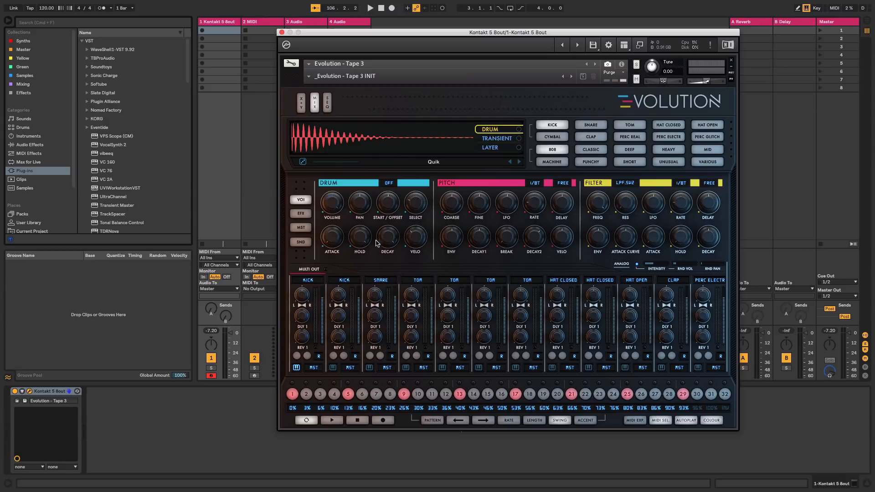
left_click(339, 332)
left_click_drag(390, 237, 387, 254)
left_click(390, 248)
key("space")
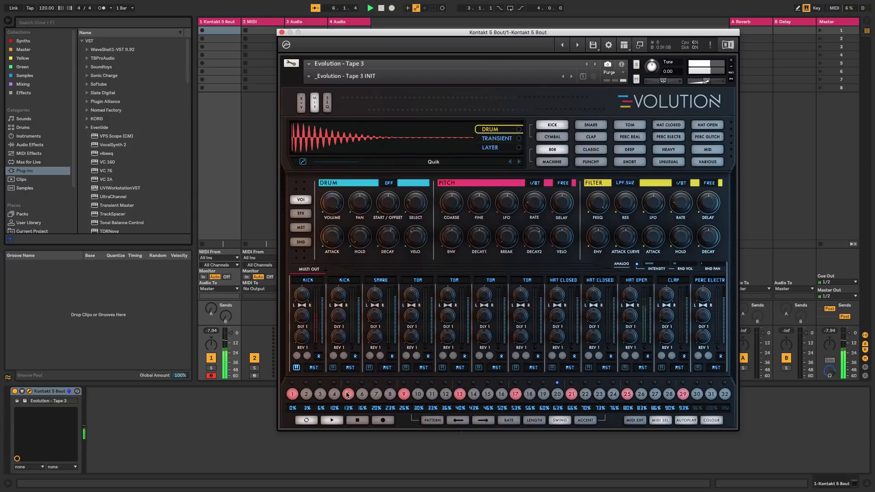
- Add a kick hit on step 6, trying extra hits on steps 4 and 20 without keeping them, and stop playback
left_click(333, 396)
left_click(332, 396)
left_click(332, 396)
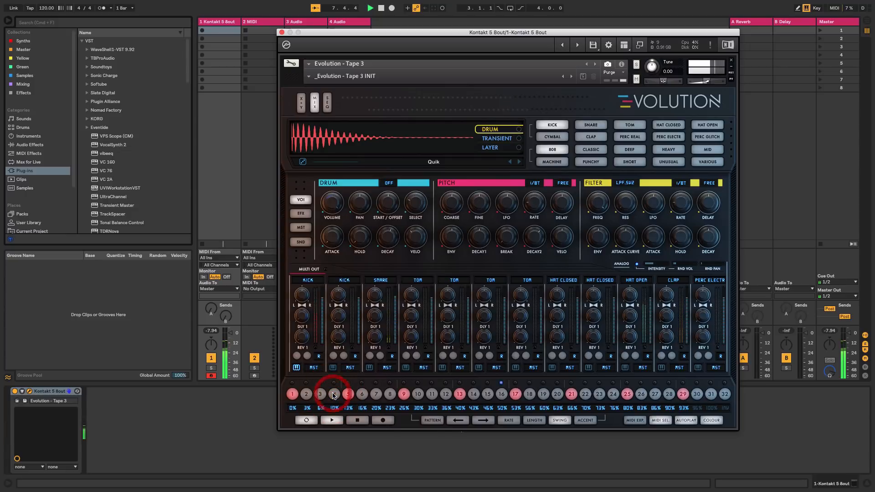
left_click(362, 395)
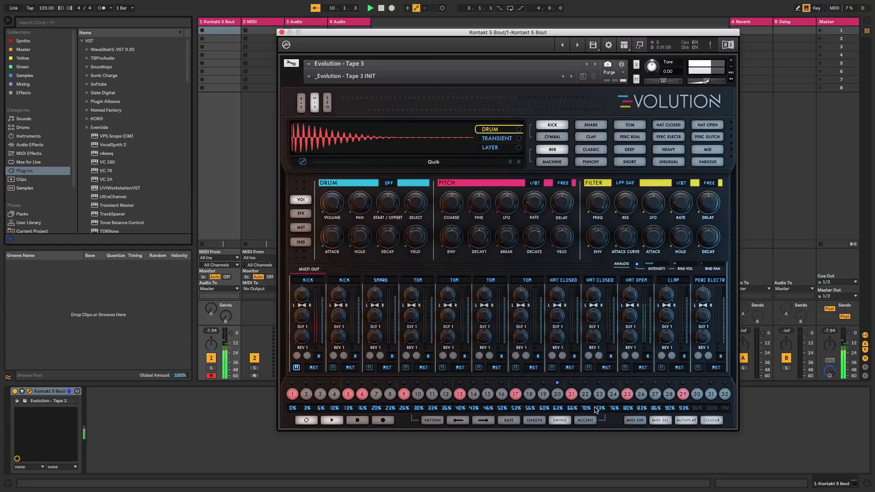
left_click(559, 396)
left_click(556, 395)
key("space")
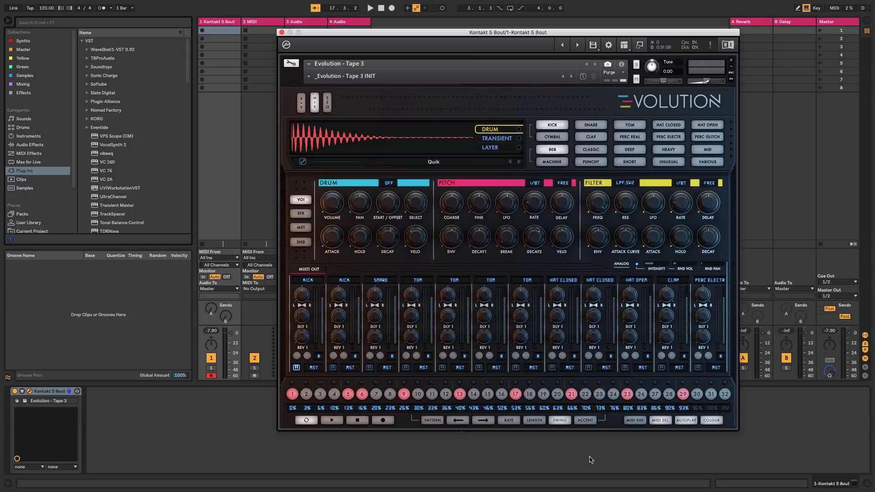
- Export the sequencer pattern as MIDI into the Kontakt track's first clip slot and close the plug-in window
left_click(637, 421)
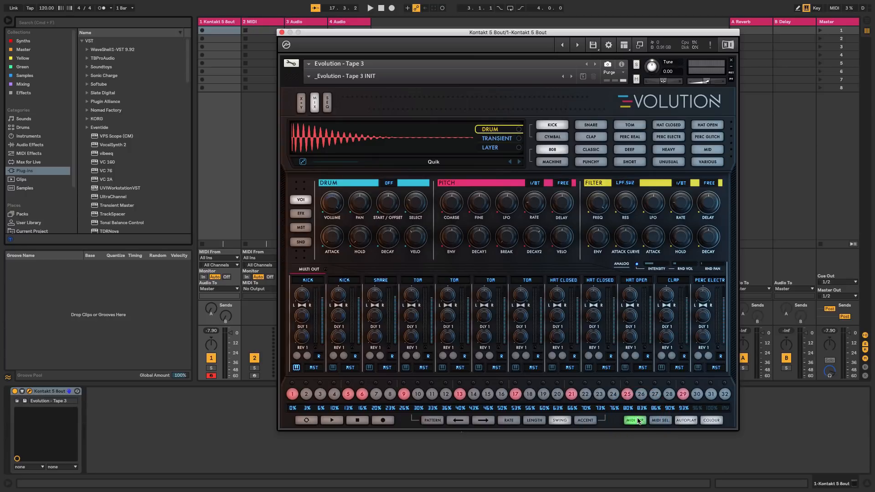
left_click_drag(637, 421, 227, 30)
left_click(218, 30)
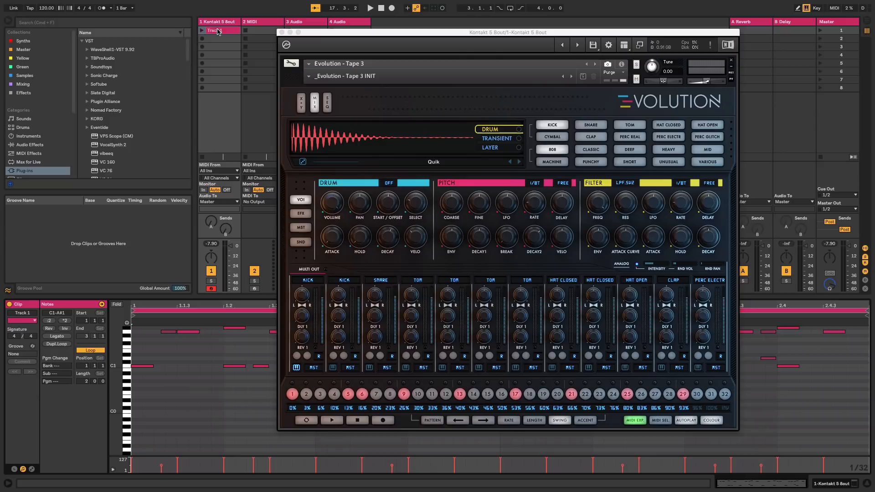
left_click(282, 32)
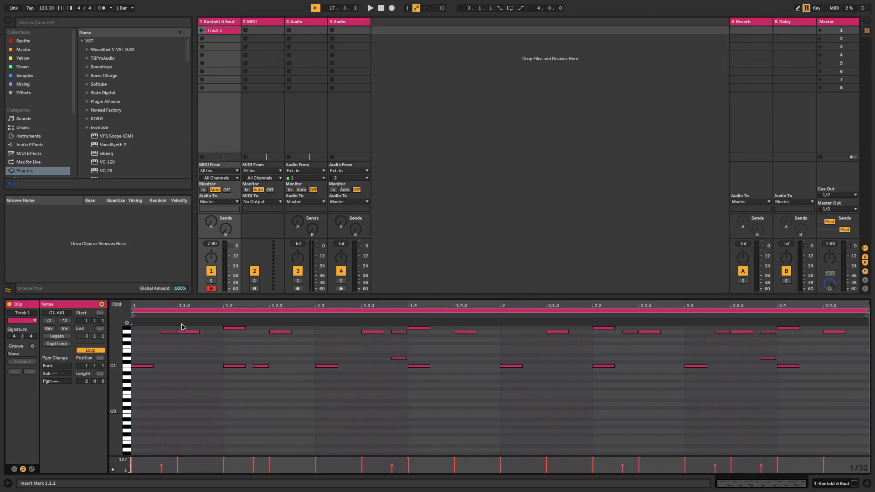
- Examine the exported clip's notes close up across the first bar to check their swing timing, and return to the full two-bar view
left_click_drag(155, 306, 196, 364)
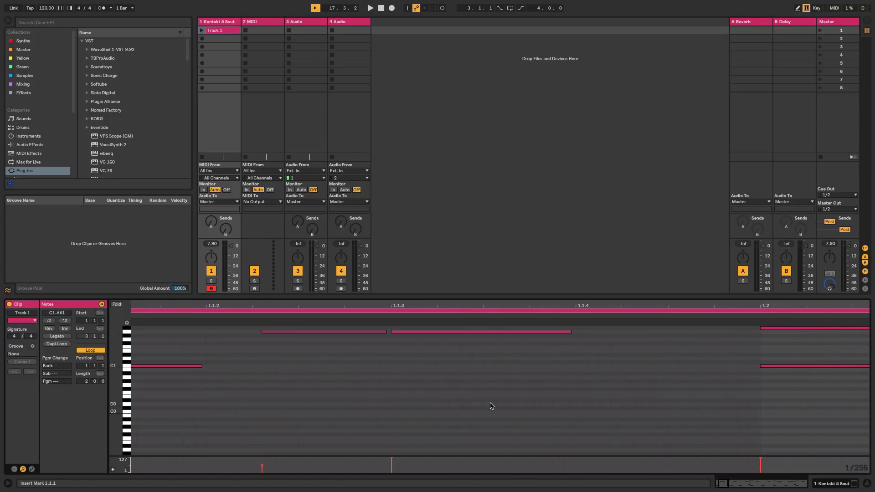
scroll(491, 406, "right", 5)
scroll(489, 405, "right", 20)
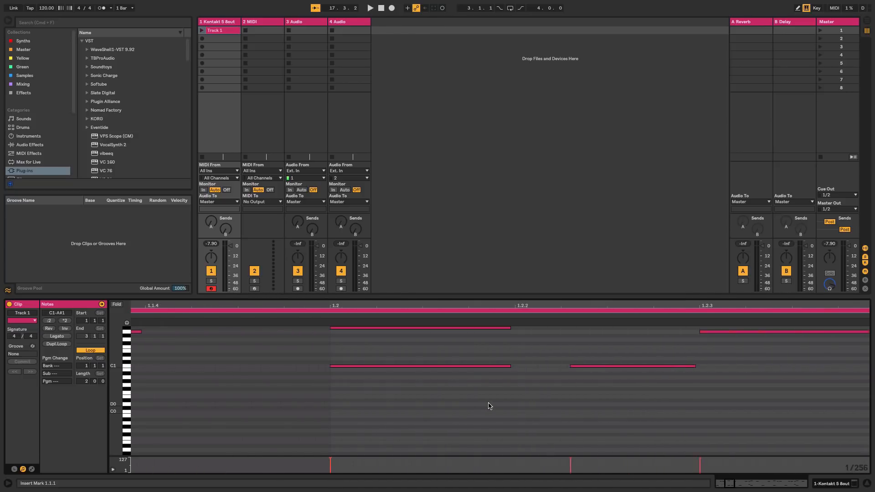
scroll(490, 406, "right", 3)
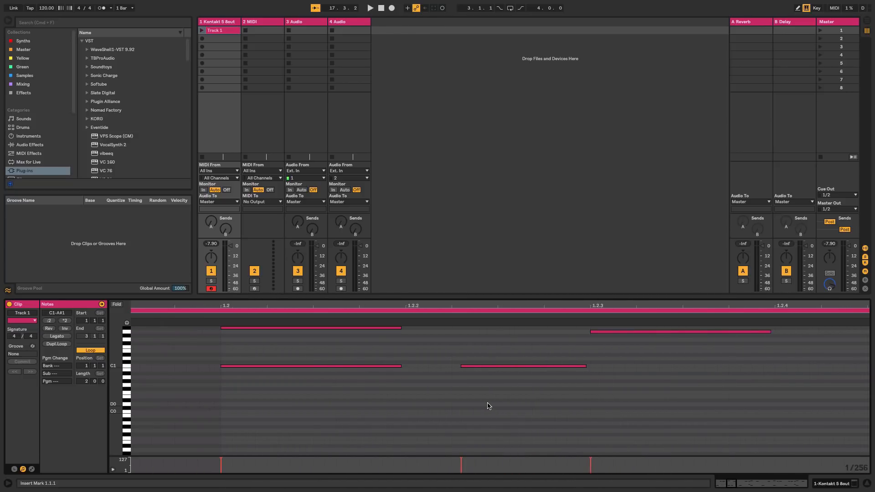
scroll(585, 396, "right", 20)
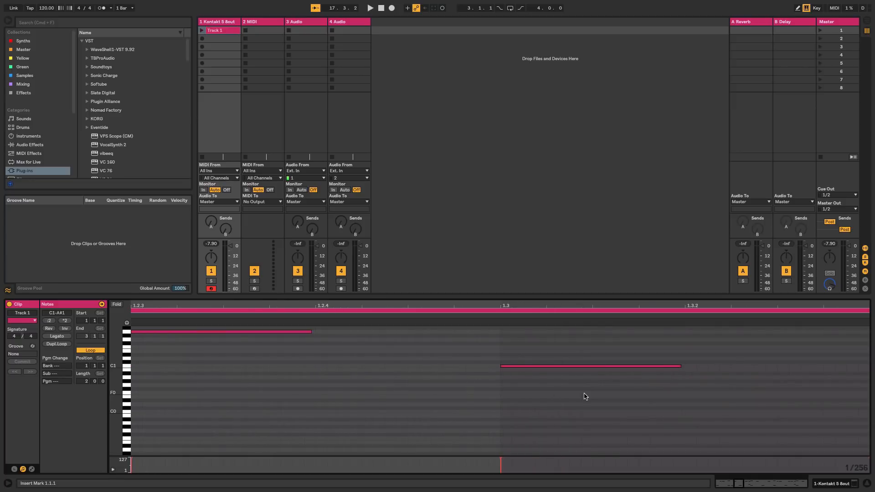
scroll(585, 396, "right", 4)
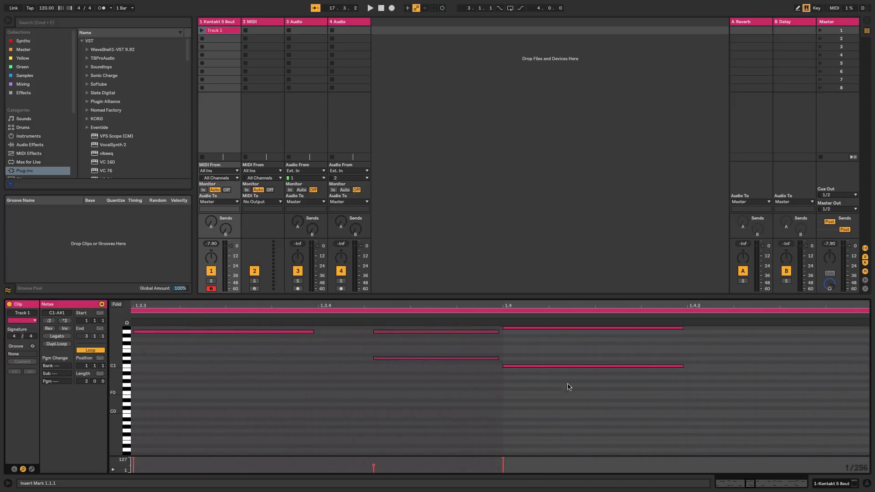
mouse_move(381, 304)
left_mouse_down()
mouse_move(381, 264)
mouse_move(356, 251)
mouse_move(392, 233)
mouse_move(392, 303)
left_mouse_up()
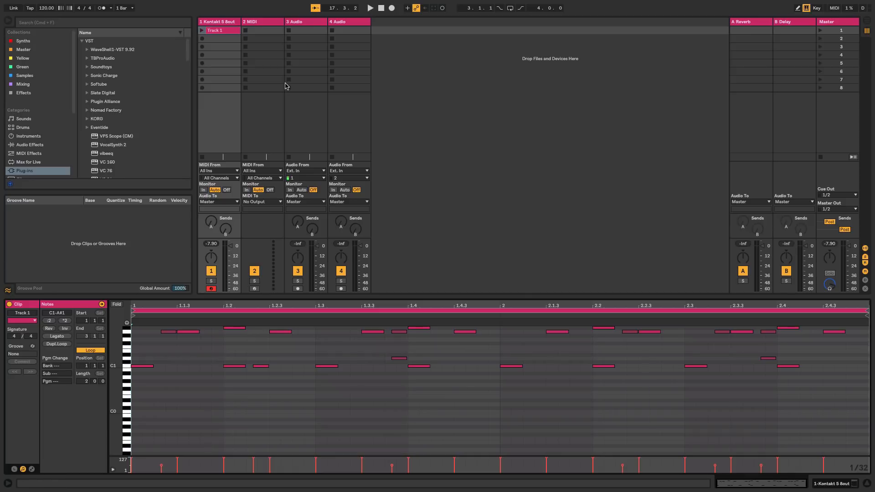
- Duplicate the Track 1 clip into the second slot and delete all A#1 notes from the first clip
left_click(212, 31)
key("super+d")
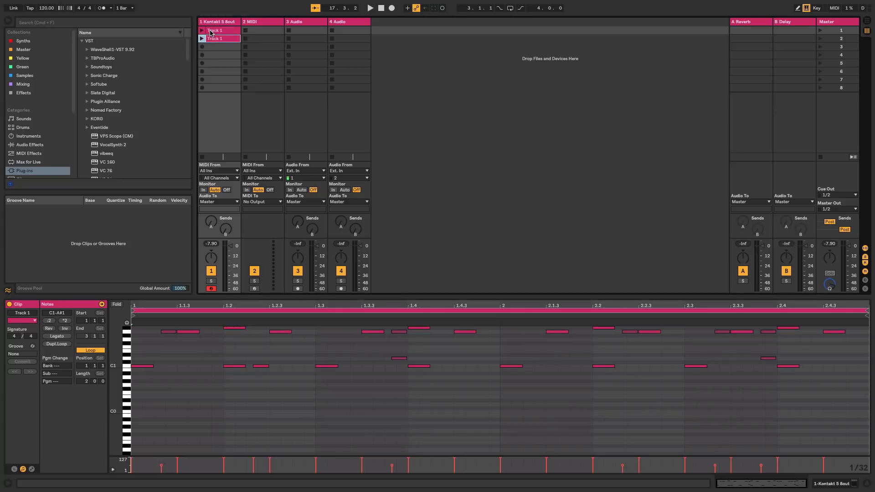
left_click(214, 32)
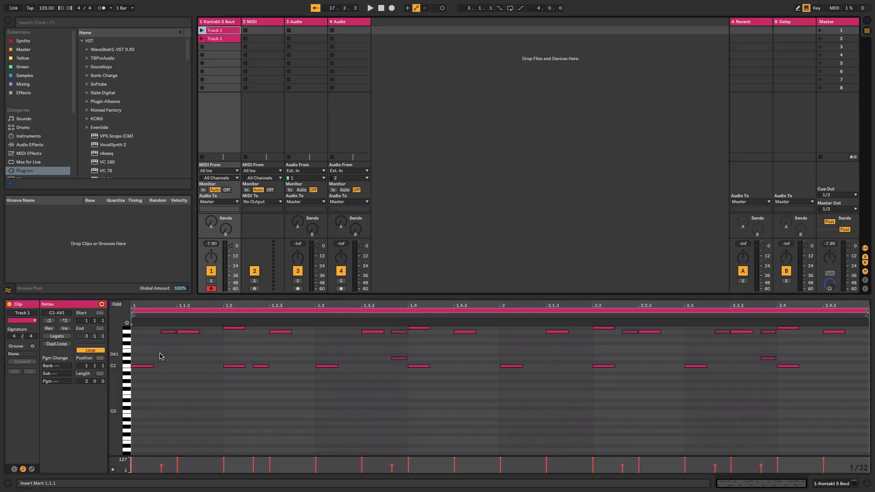
scroll(157, 354, "up", 5)
left_click_drag(188, 362, 633, 401)
left_click_drag(697, 374, 798, 381)
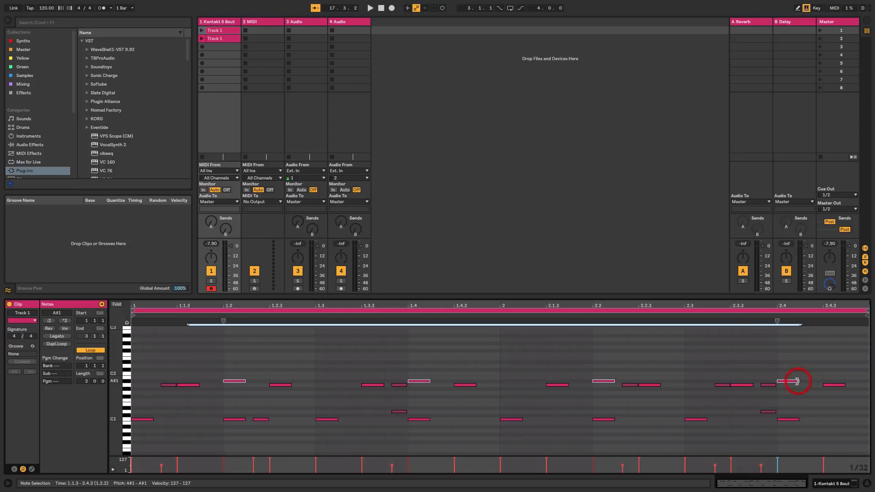
key("Delete")
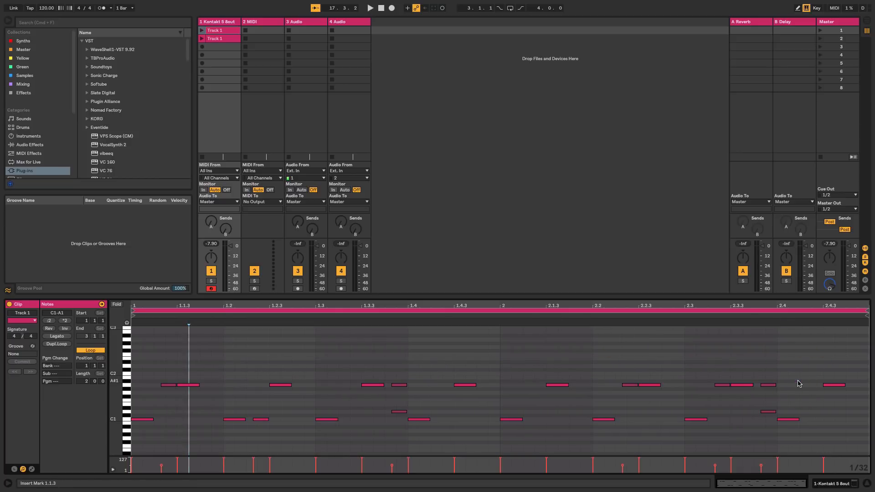
- Launch the edited first clip followed by the unedited copy in the second slot to compare them
left_click(202, 30)
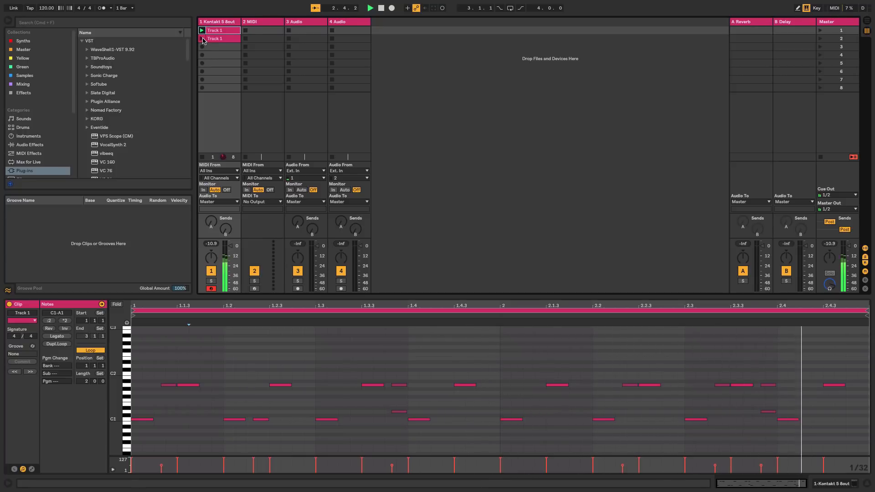
left_click(201, 38)
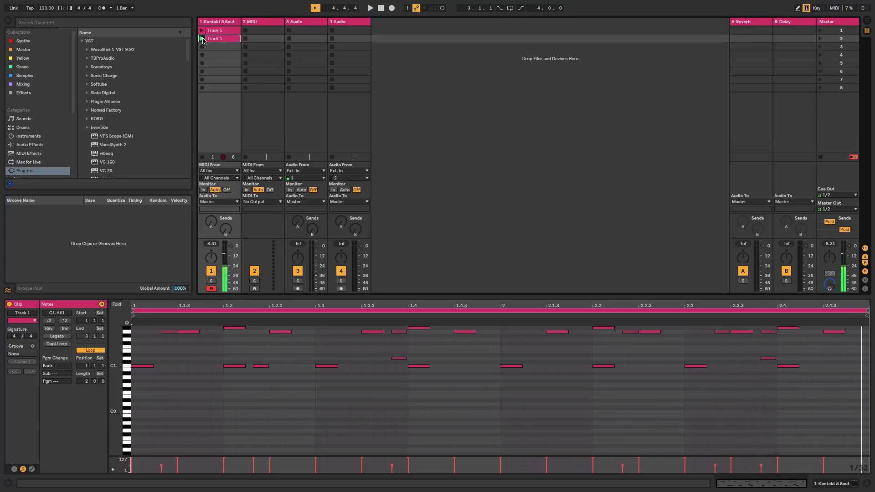
- Reopen the Kontakt instrument, view the sample list for the kick's Drum layer without choosing another, and close the plug-in window
left_click(221, 23)
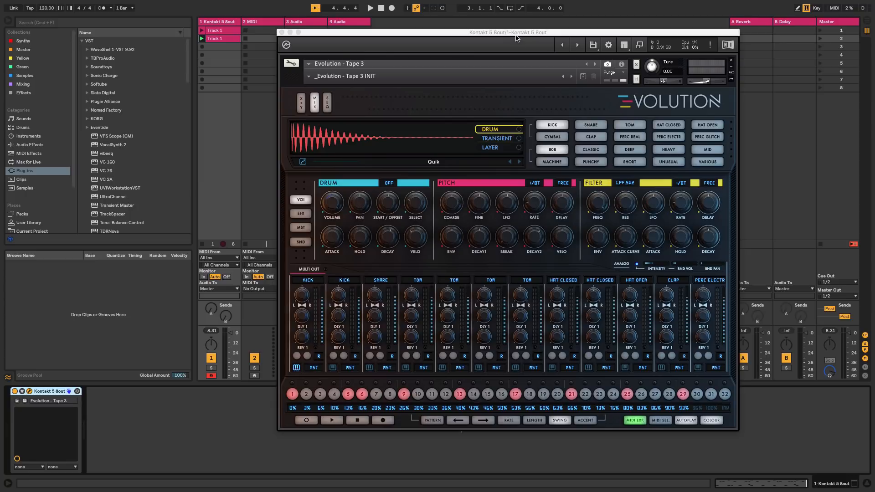
left_click_drag(503, 34, 442, 37)
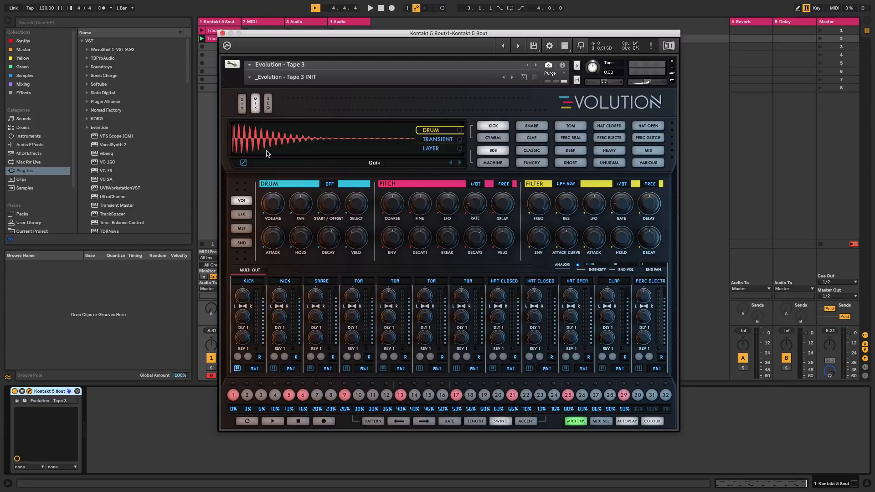
left_click(375, 162)
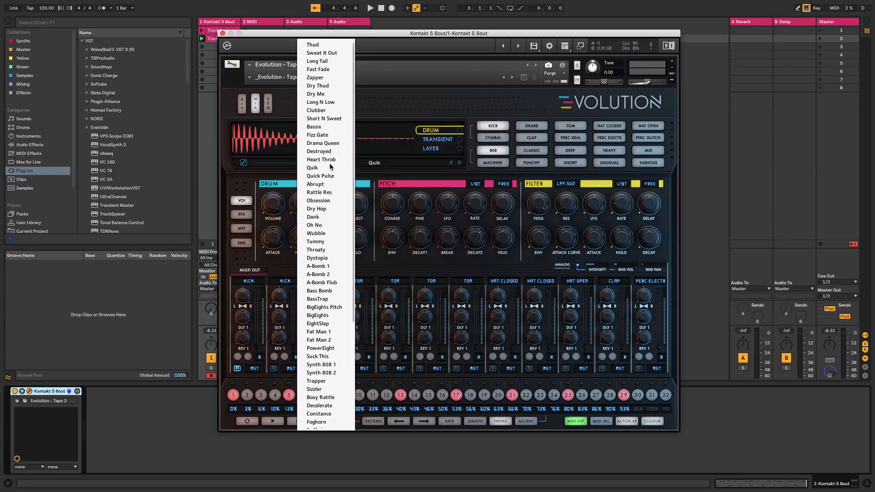
left_click(396, 161)
left_click(392, 119)
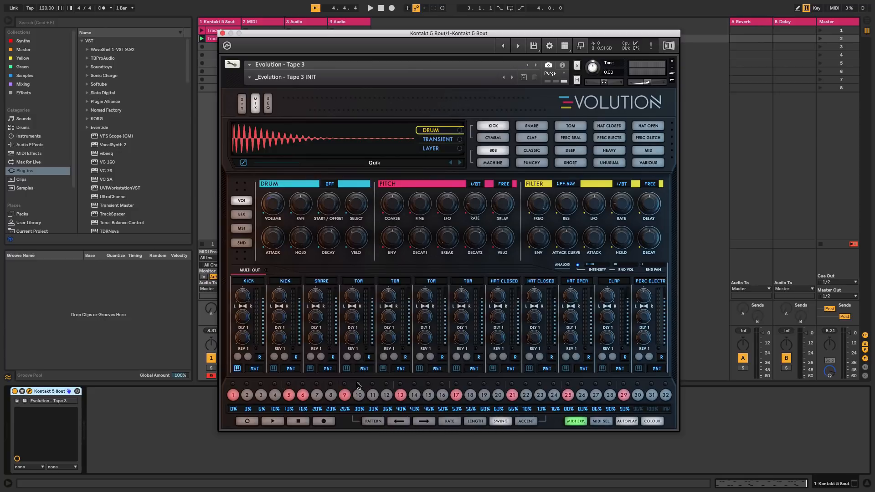
left_click(223, 33)
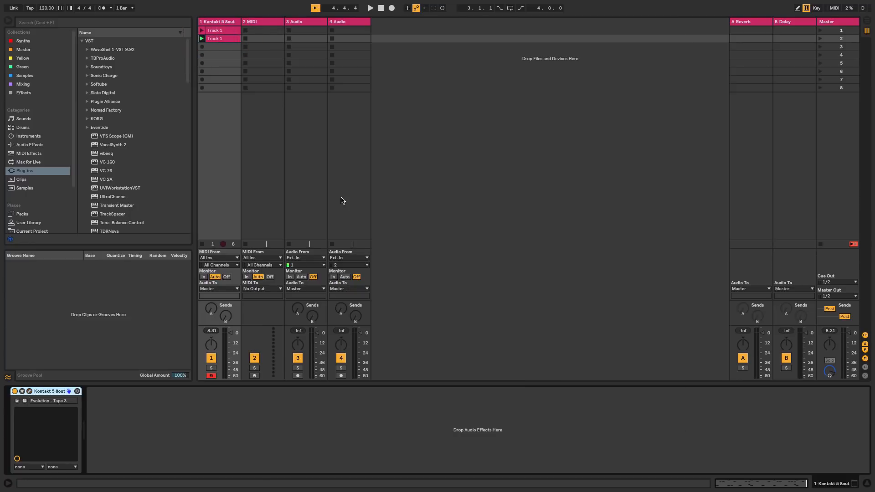